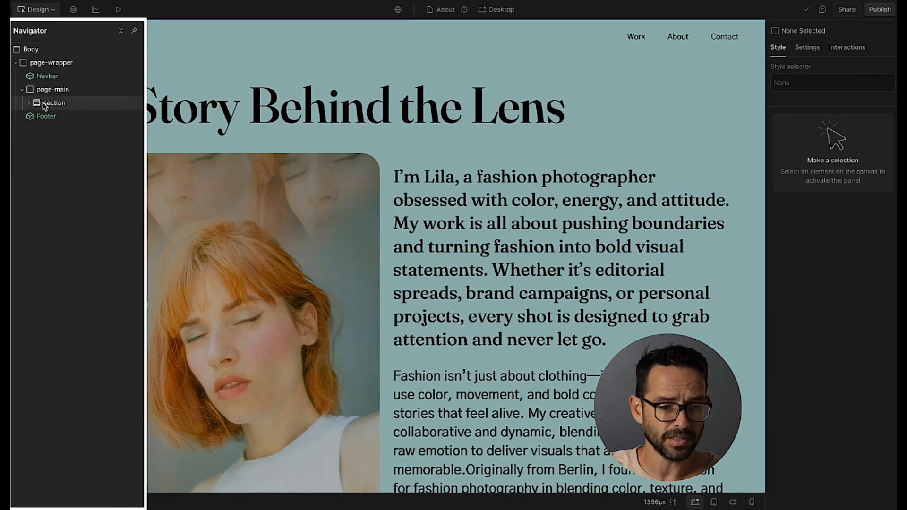
Go to the Contact page and remove the bg-color-teal class from its top section.
{"action": "key", "text": "p"}
{"action": "left_click", "coordinate": [36, 119]}
{"action": "key", "text": "z"}
{"action": "left_click", "coordinate": [16, 63]}
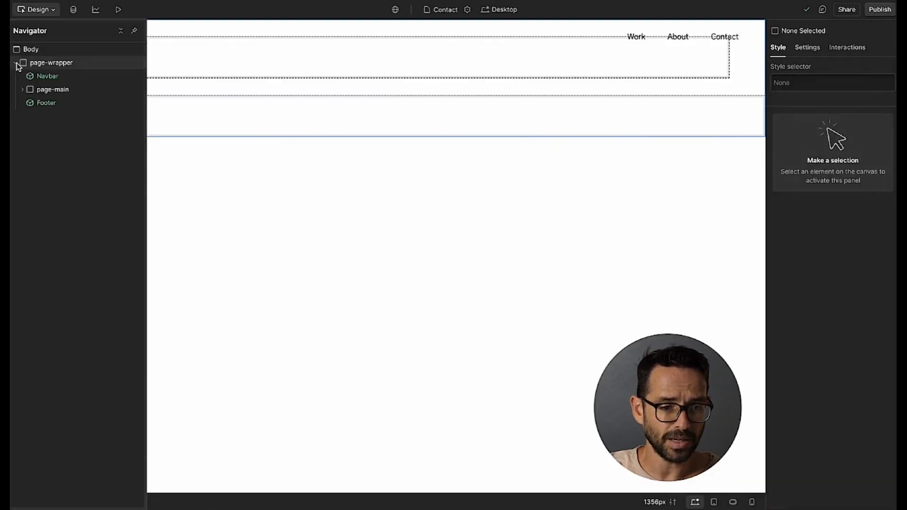
{"action": "left_click", "coordinate": [22, 90]}
{"action": "left_click", "coordinate": [49, 91]}
{"action": "left_click", "coordinate": [56, 101]}
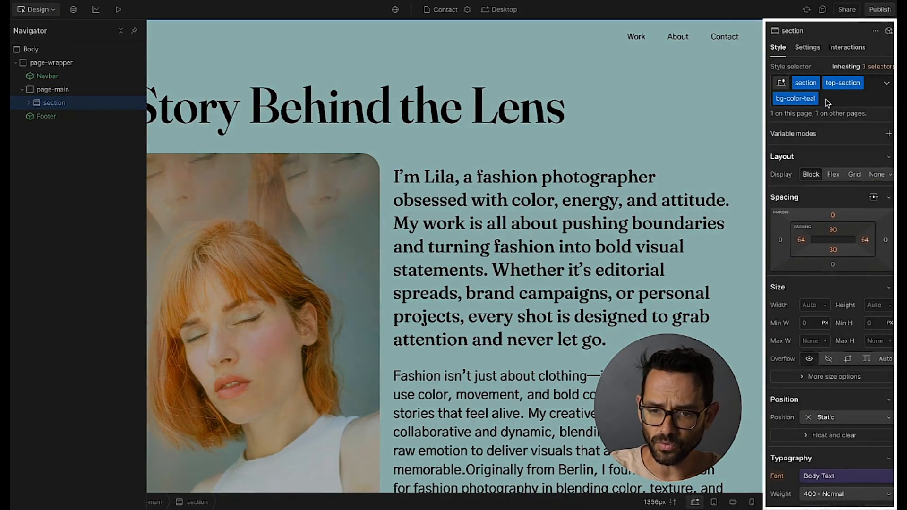
{"action": "left_click", "coordinate": [826, 100]}
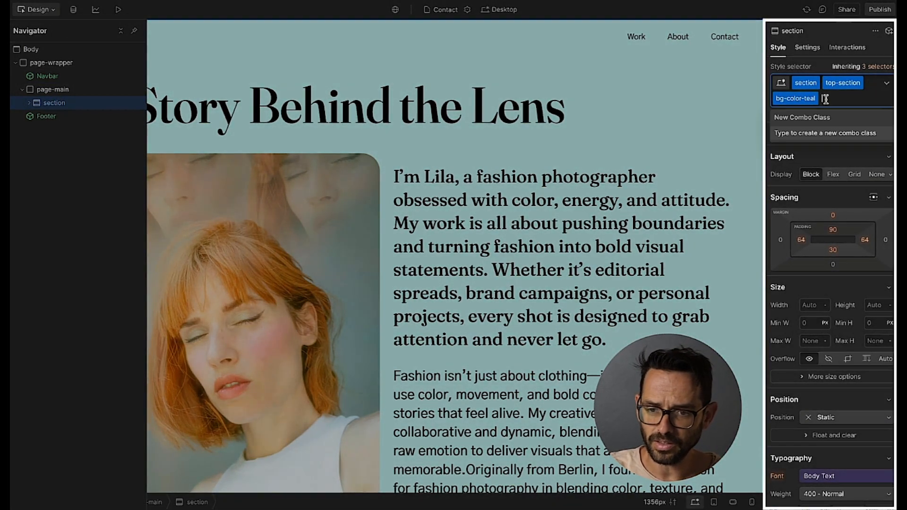
{"action": "key", "text": "BackSpace"}
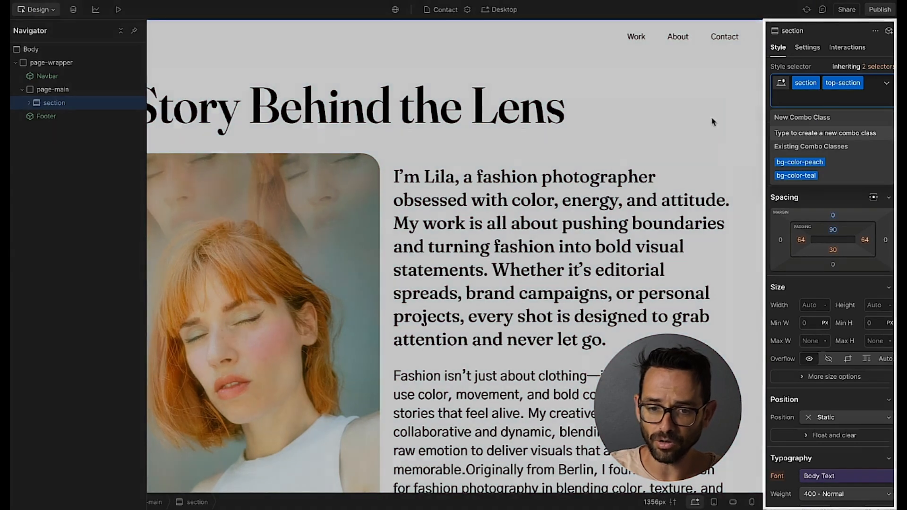
Replace the portrait image with the blue-sky pexels photo.
{"action": "left_click", "coordinate": [472, 218]}
{"action": "double_click", "coordinate": [251, 242]}
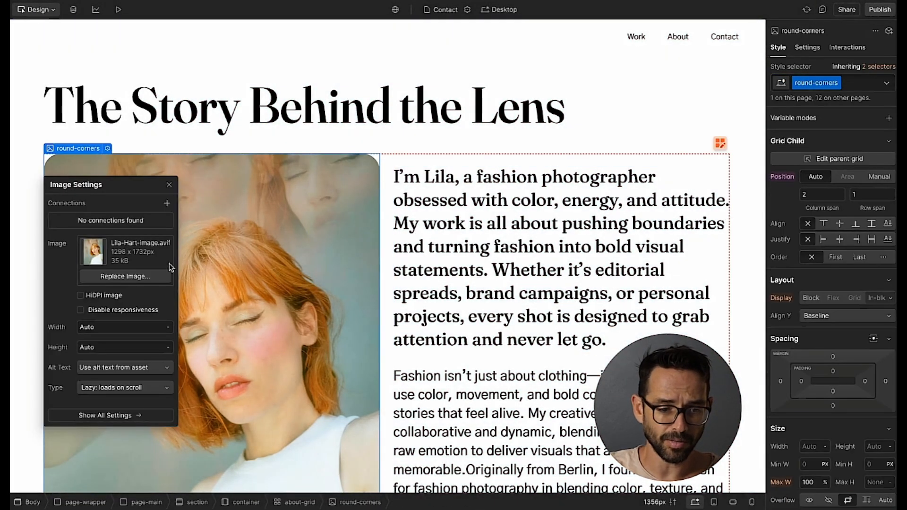
{"action": "left_click", "coordinate": [125, 276]}
{"action": "left_click", "coordinate": [35, 112]}
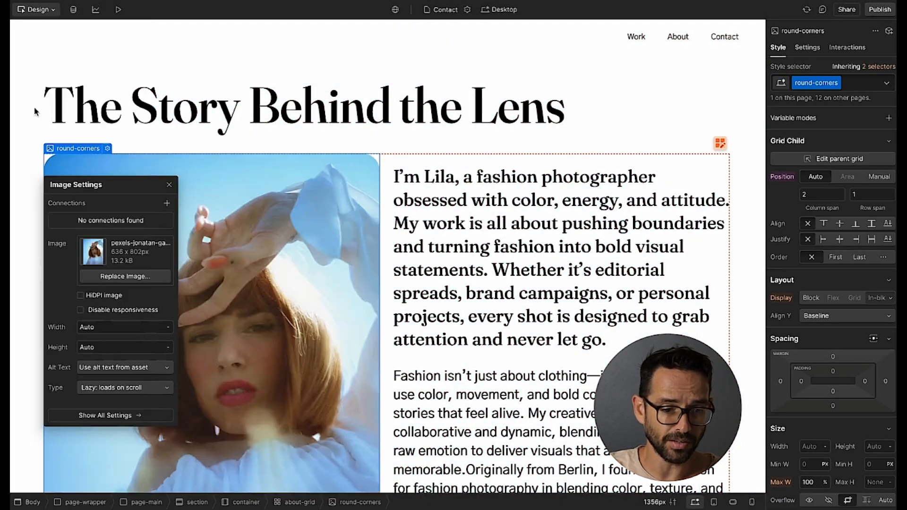
{"action": "left_click", "coordinate": [170, 184]}
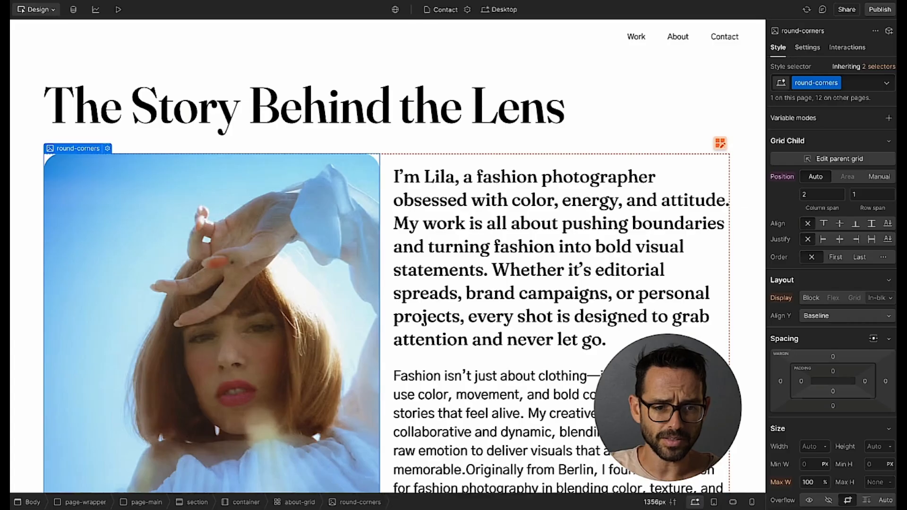
Retitle the page 'Let’s work together' and paste the Figma intro paragraph over the first paragraph.
{"action": "left_click", "coordinate": [303, 107]}
{"action": "double_click", "coordinate": [302, 107]}
{"action": "type", "text": "Let’s work together"}
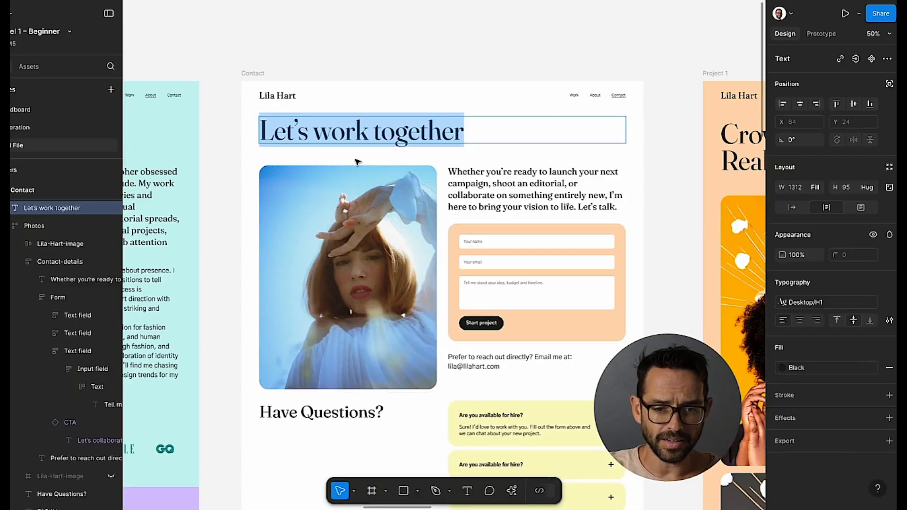
{"action": "double_click", "coordinate": [472, 183]}
{"action": "key", "text": "ctrl+a"}
{"action": "key", "text": "ctrl+c"}
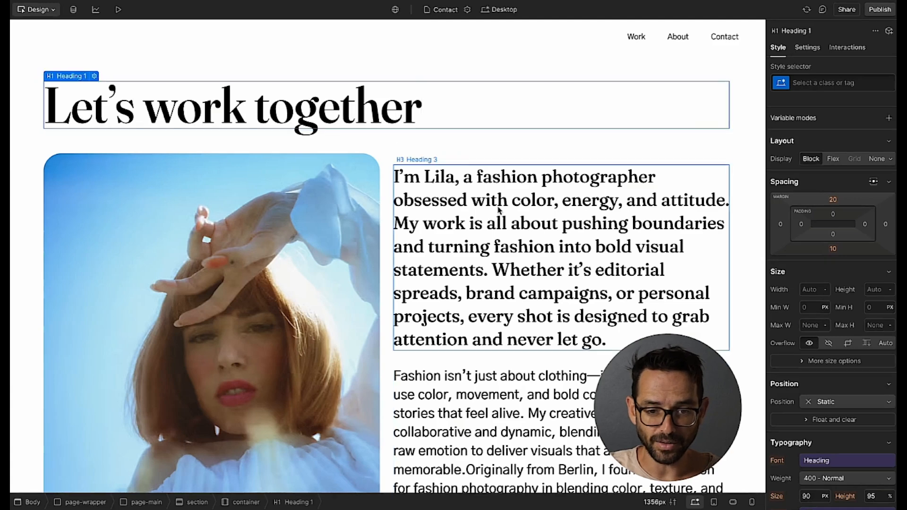
{"action": "double_click", "coordinate": [500, 210]}
{"action": "key", "text": "ctrl+v"}
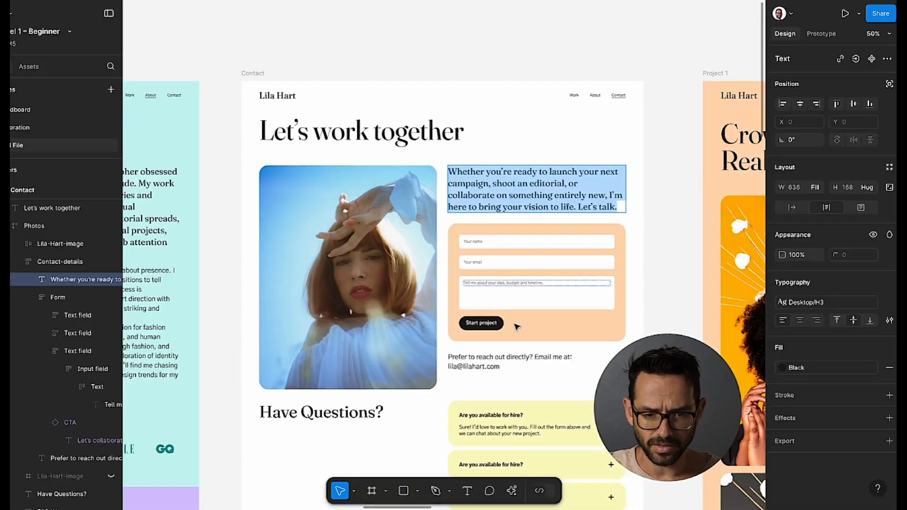
Replace the long Fashion paragraph with the Figma design's direct-email line.
{"action": "double_click", "coordinate": [482, 358]}
{"action": "key", "text": "ctrl+a"}
{"action": "key", "text": "ctrl+c"}
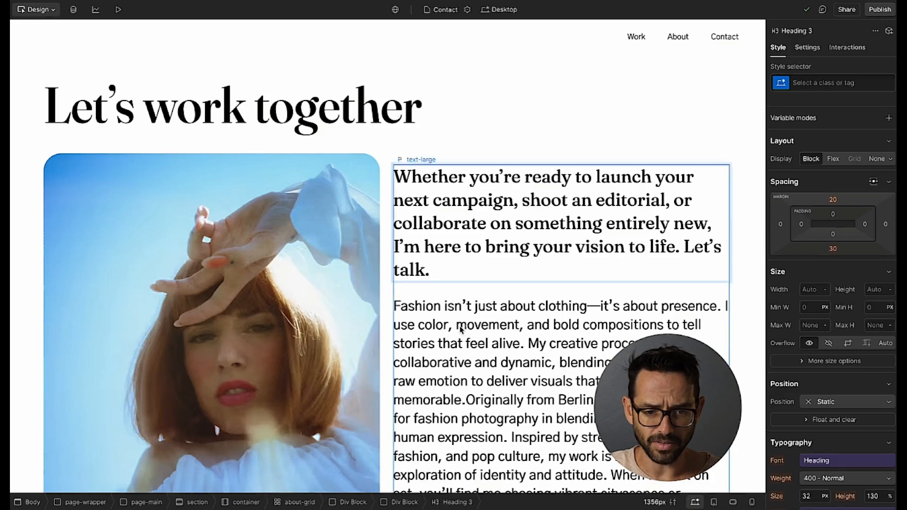
{"action": "double_click", "coordinate": [462, 330]}
{"action": "key", "text": "ctrl+a"}
{"action": "key", "text": "ctrl+v"}
{"action": "key", "text": "Escape"}
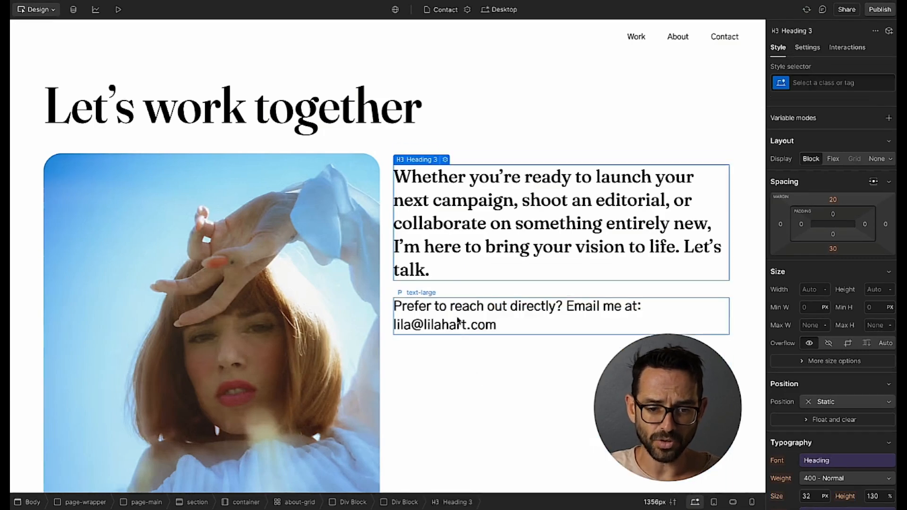
{"action": "key", "text": "ctrl+e"}
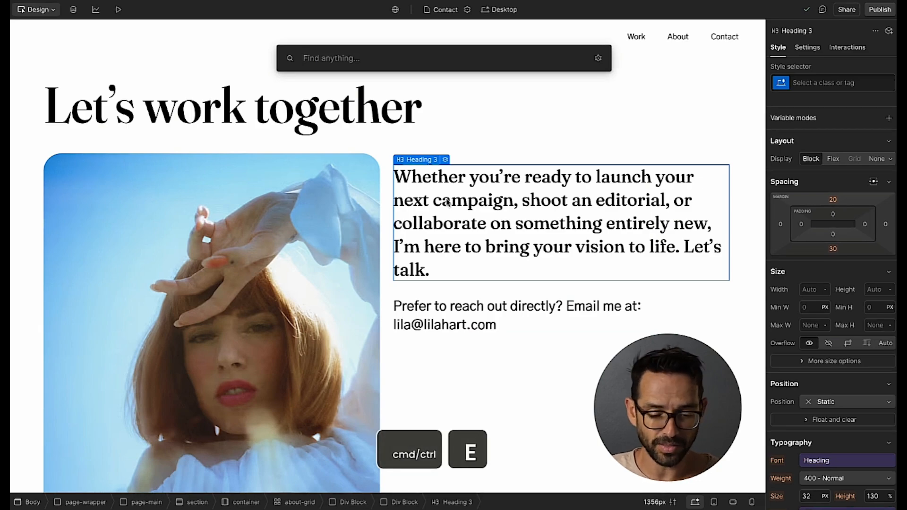
Insert a Form Block with Name, Email Address and Submit beneath the intro paragraph.
{"action": "type", "text": "form"}
{"action": "key", "text": "Return"}
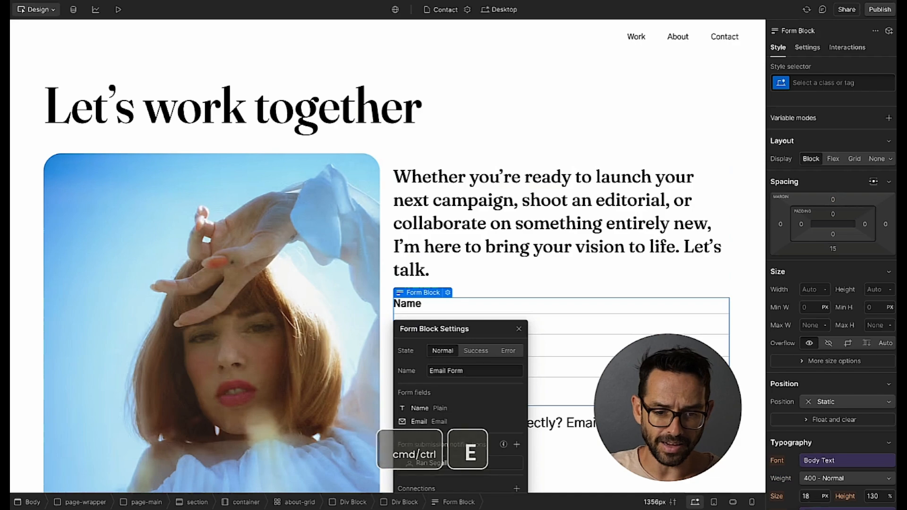
{"action": "left_click", "coordinate": [519, 330]}
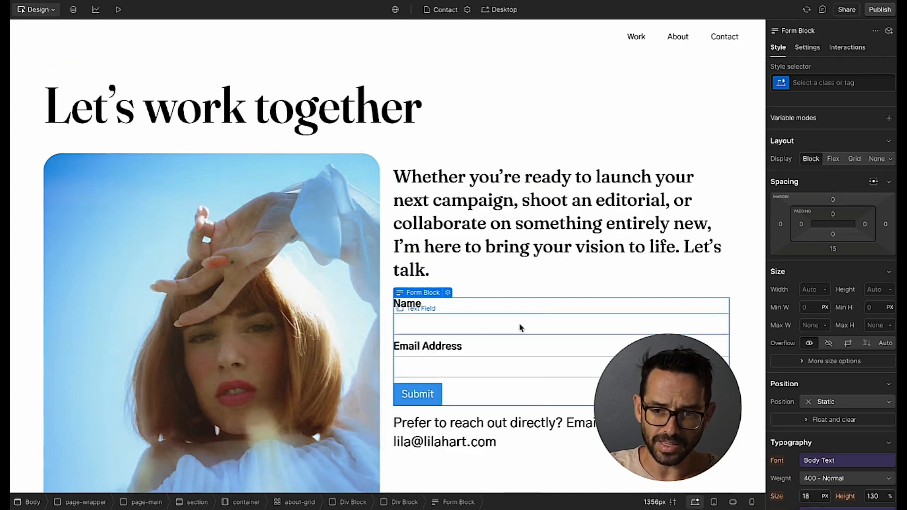
{"action": "left_click", "coordinate": [808, 47]}
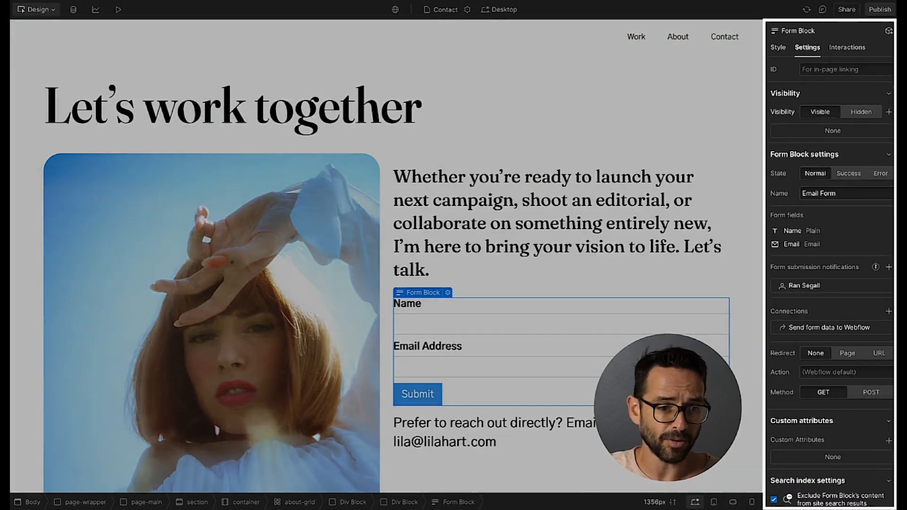
{"action": "key", "text": "a"}
{"action": "scroll", "coordinate": [66, 175], "scroll_direction": "down", "scroll_amount": 10}
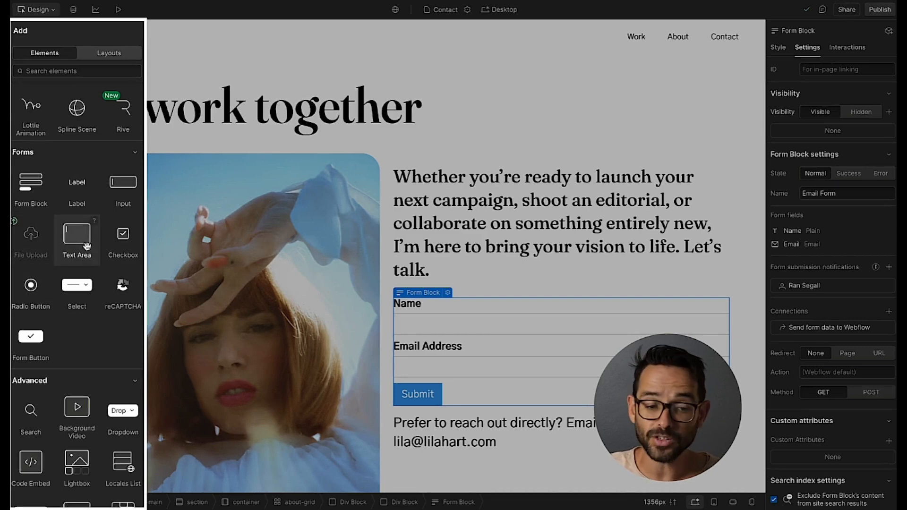
Add a Text Area field to the form between Email Address and Submit.
{"action": "left_click_drag", "start_coordinate": [109, 244], "coordinate": [431, 323]}
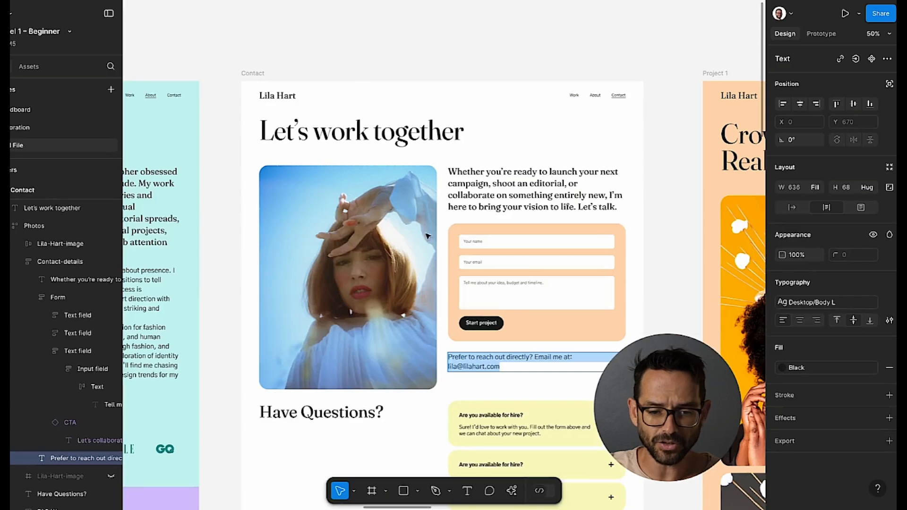
{"action": "key", "text": "BackSpace"}
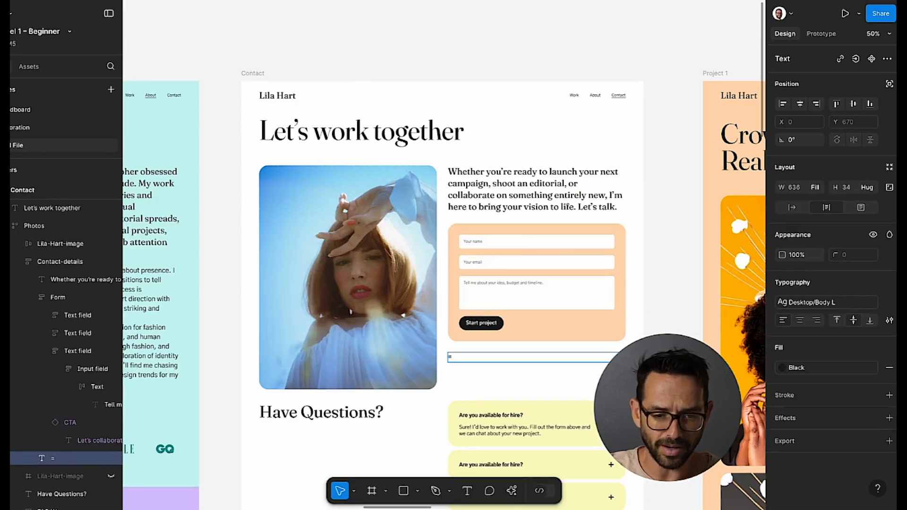
{"action": "key", "text": "ctrl+z"}
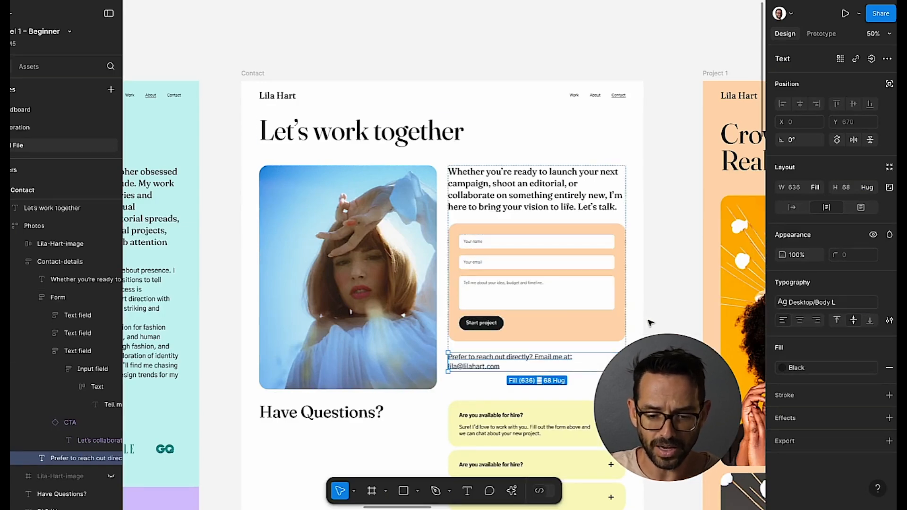
{"action": "key", "text": "shift+0"}
{"action": "scroll", "coordinate": [648, 322], "scroll_direction": "right", "scroll_amount": 1}
{"action": "scroll", "coordinate": [648, 322], "scroll_direction": "down", "scroll_amount": 1}
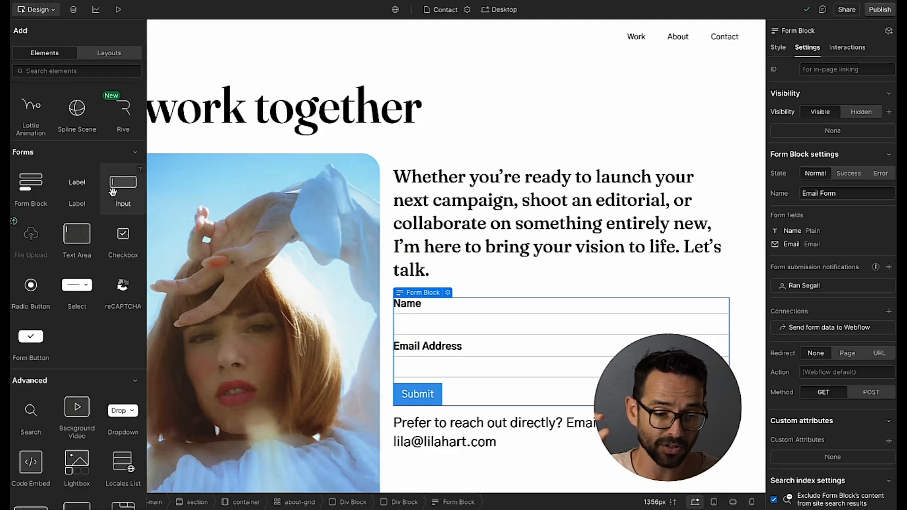
{"action": "left_click_drag", "start_coordinate": [80, 231], "coordinate": [463, 374]}
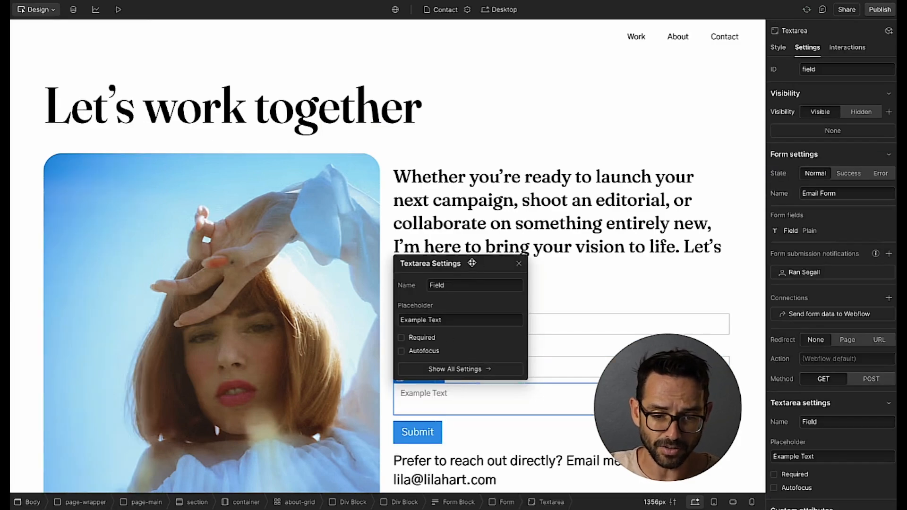
Delete the form's Name and Email Address labels, leaving only the input fields.
{"action": "left_click", "coordinate": [517, 261]}
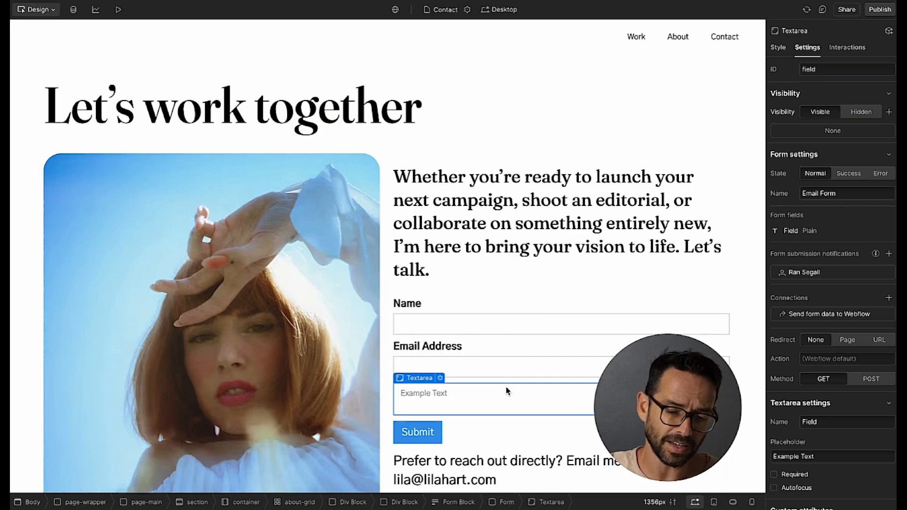
{"action": "left_click", "coordinate": [424, 348]}
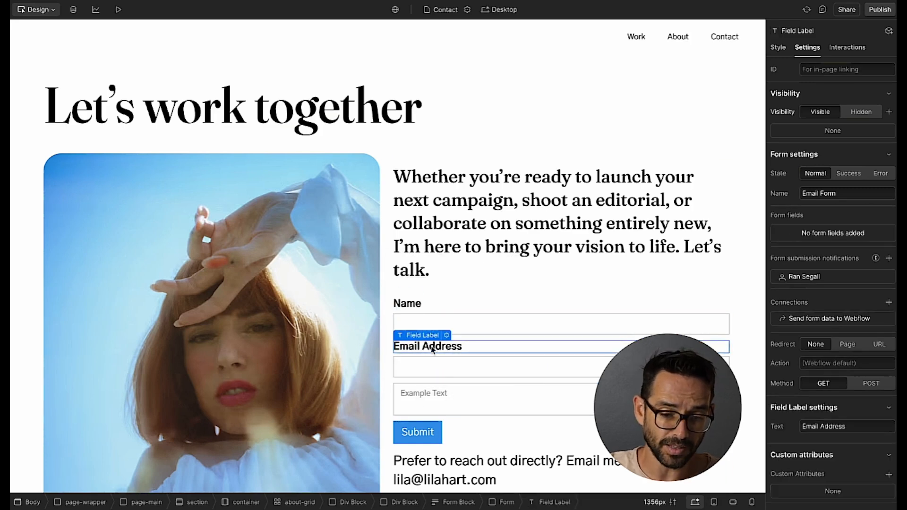
{"action": "left_click", "coordinate": [415, 305]}
{"action": "left_click", "coordinate": [419, 349]}
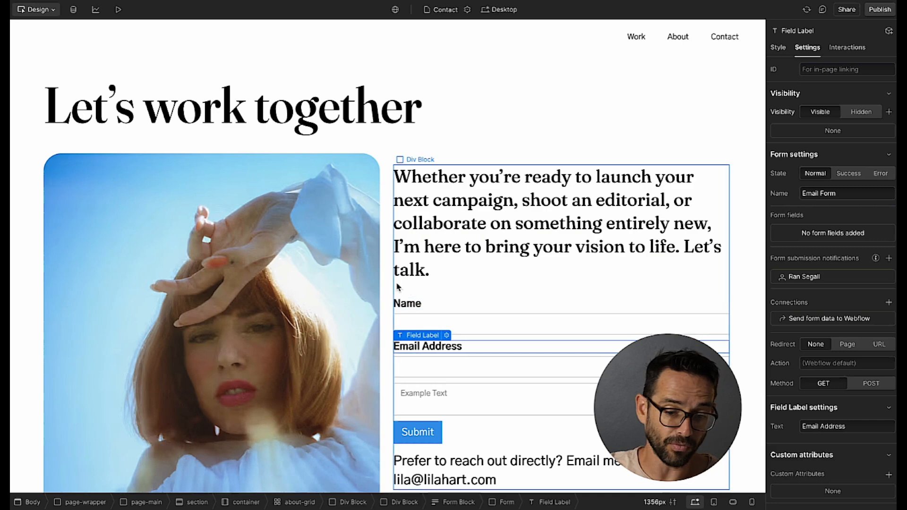
{"action": "left_click", "coordinate": [406, 305]}
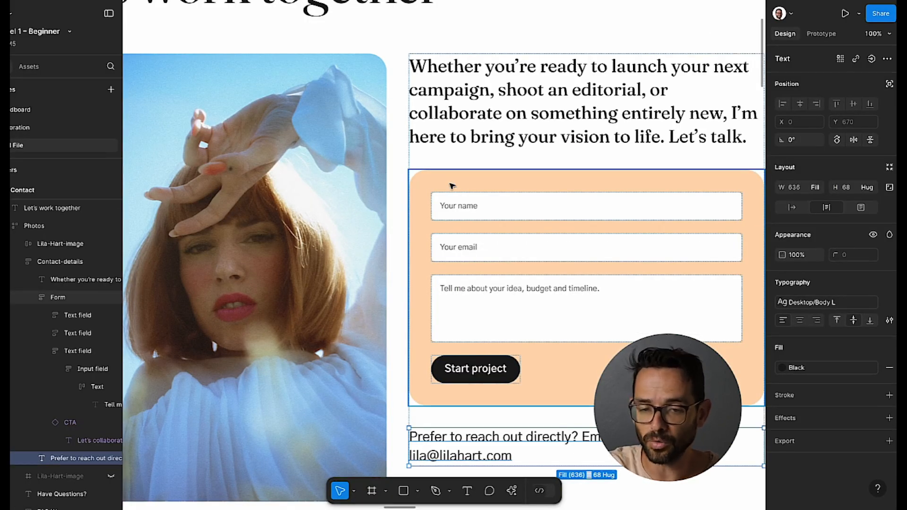
{"action": "left_click", "coordinate": [458, 210]}
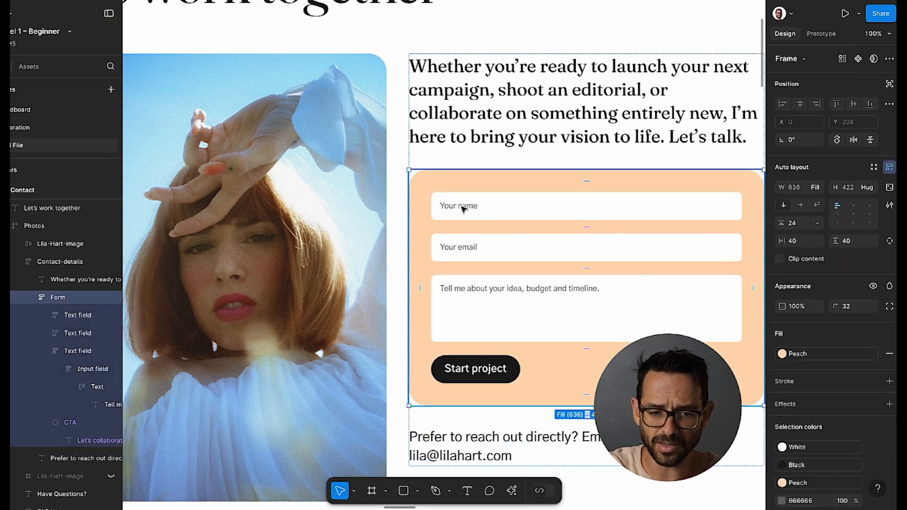
{"action": "left_click", "coordinate": [462, 209]}
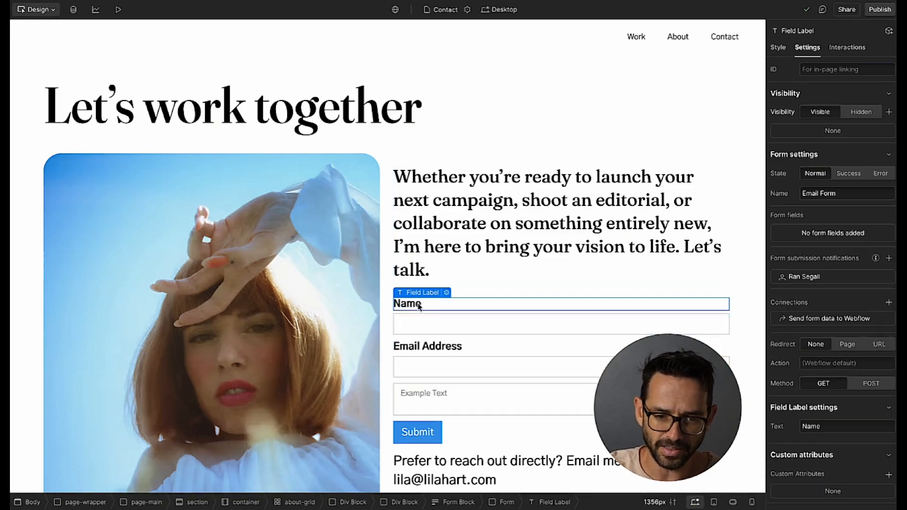
{"action": "key", "text": "Delete"}
{"action": "left_click", "coordinate": [413, 332]}
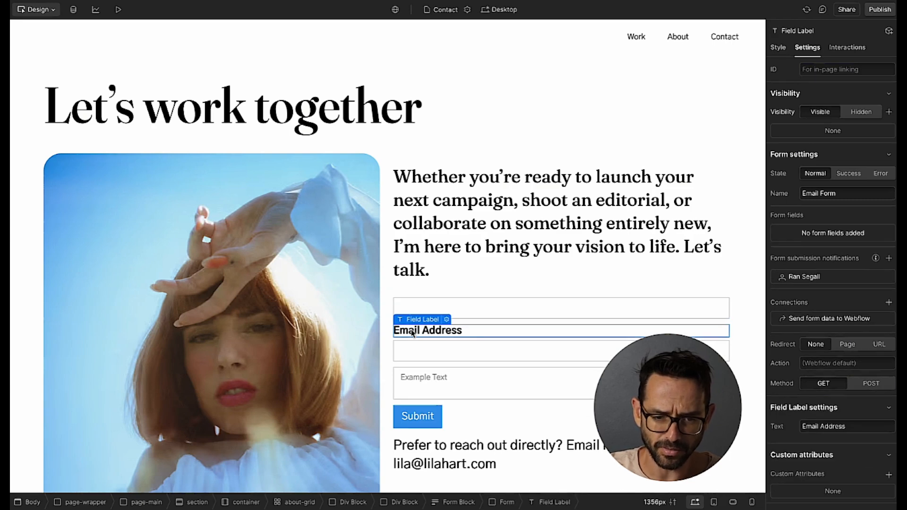
{"action": "key", "text": "Delete"}
{"action": "left_click", "coordinate": [435, 372]}
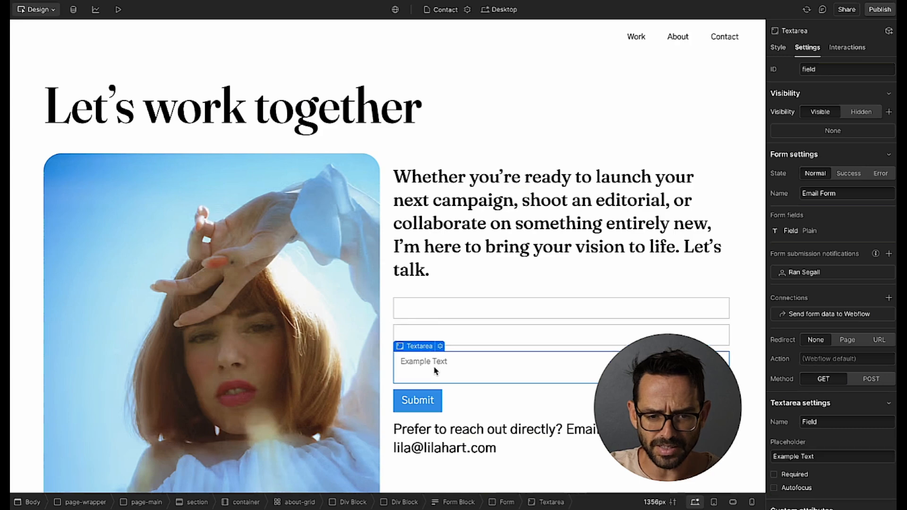
Give the first form field a 'Your Name' placeholder and make it required.
{"action": "double_click", "coordinate": [402, 309]}
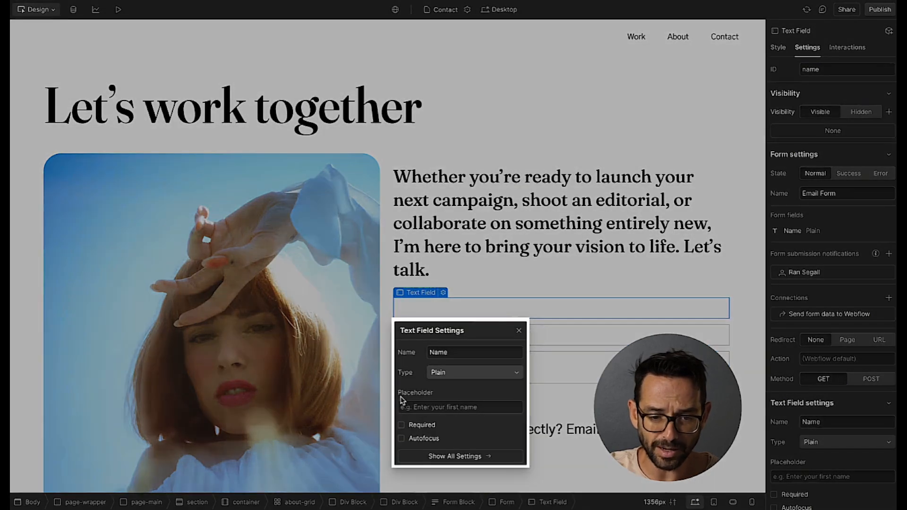
{"action": "type", "text": "Your Name"}
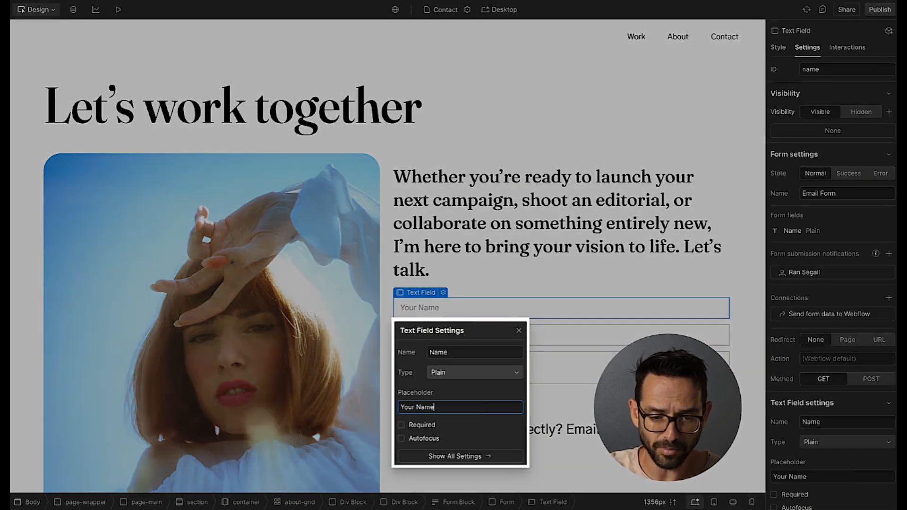
{"action": "left_click", "coordinate": [402, 426]}
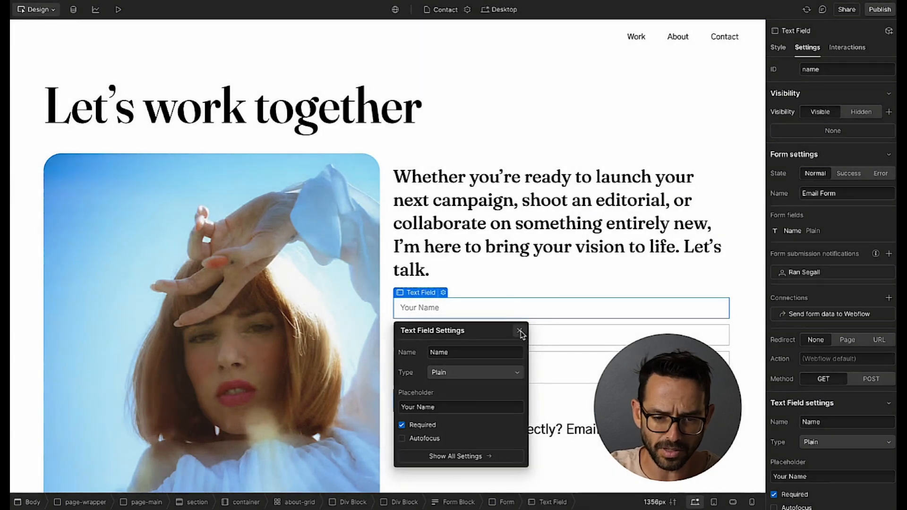
{"action": "left_click", "coordinate": [519, 331]}
Keep the second form field's type set to Email.
{"action": "double_click", "coordinate": [455, 341]}
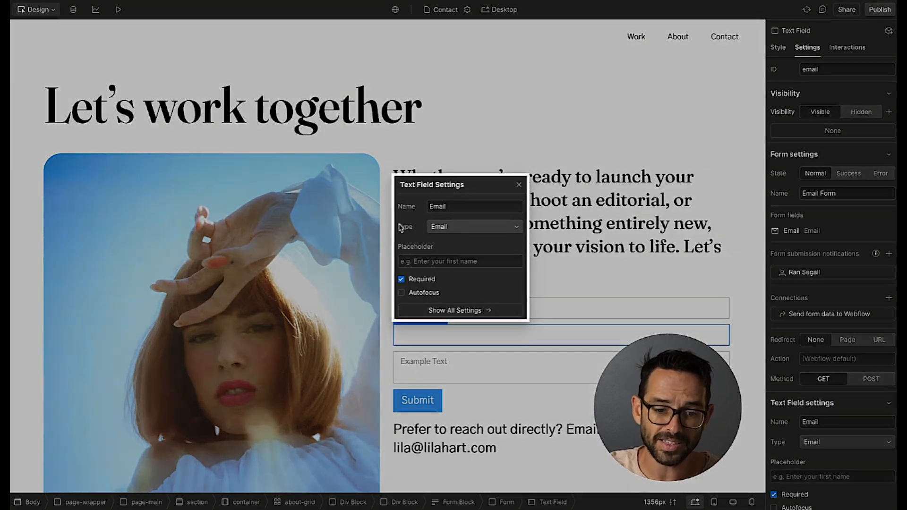
{"action": "left_click", "coordinate": [441, 227]}
{"action": "left_click", "coordinate": [437, 229]}
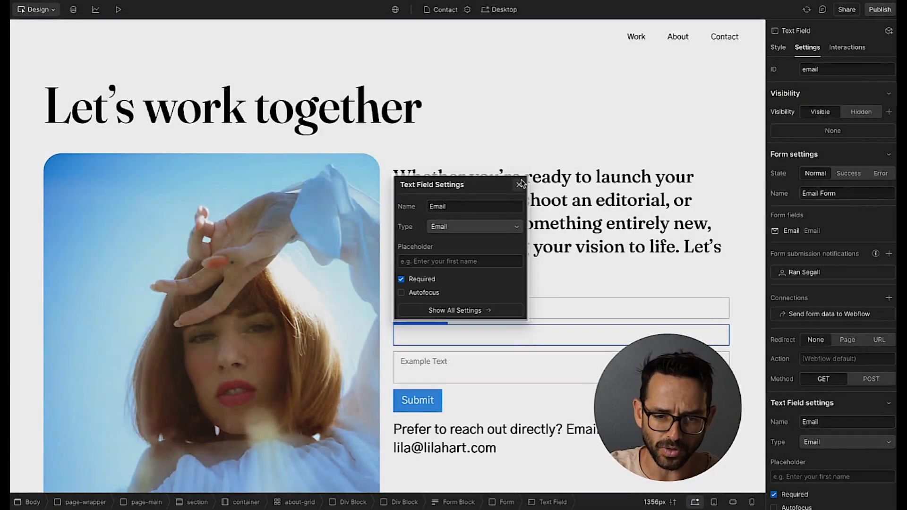
{"action": "left_click", "coordinate": [519, 185]}
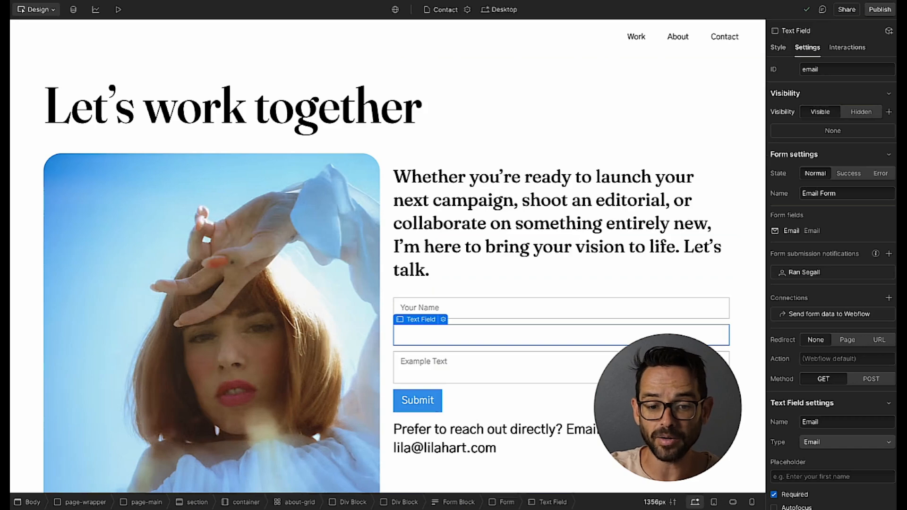
Select the Form Block in the Navigator element tree.
{"action": "left_click", "coordinate": [490, 402]}
{"action": "key", "text": "z"}
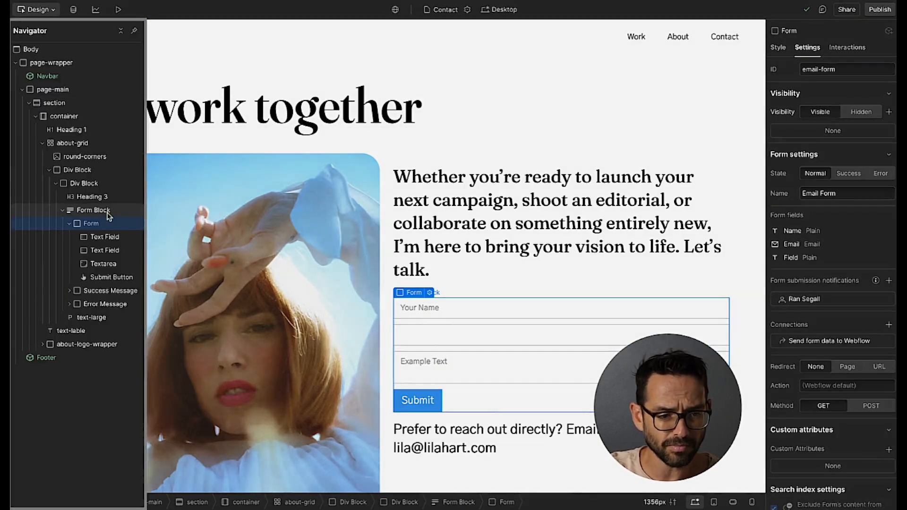
{"action": "left_click", "coordinate": [94, 210]}
{"action": "left_click", "coordinate": [97, 224]}
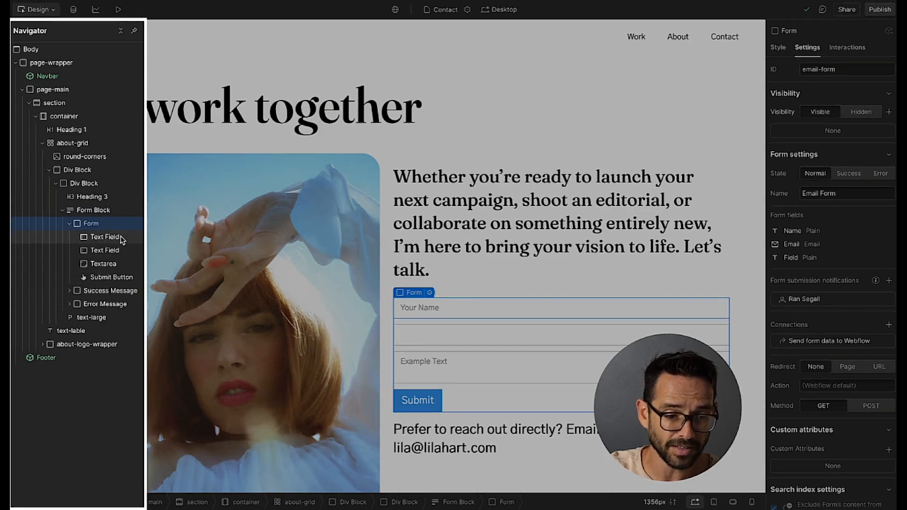
{"action": "left_click", "coordinate": [70, 221]}
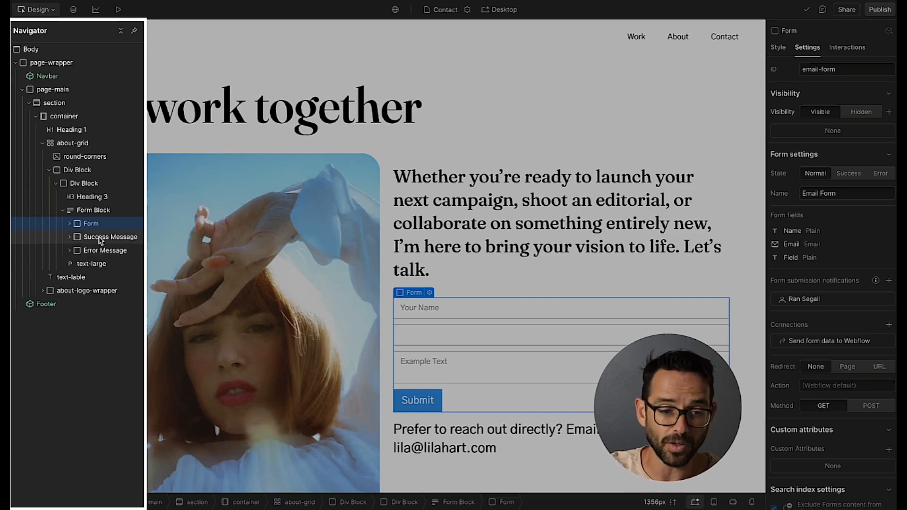
{"action": "left_click", "coordinate": [86, 215]}
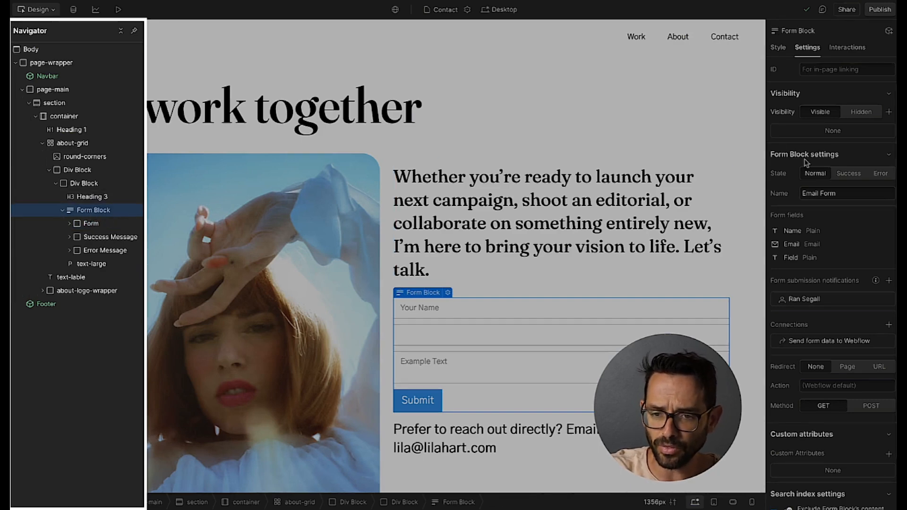
Preview the form's Success and Error states, return to Normal, and select the Form.
{"action": "left_click", "coordinate": [849, 174]}
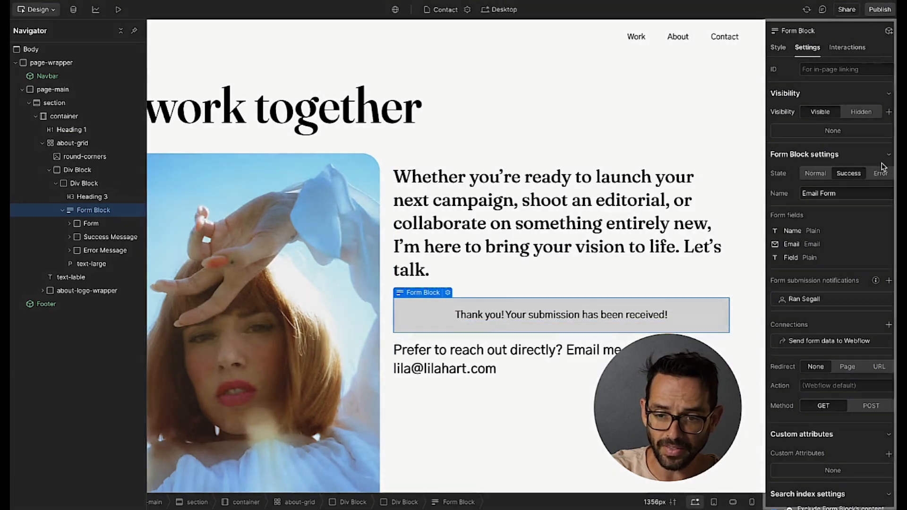
{"action": "left_click", "coordinate": [881, 173]}
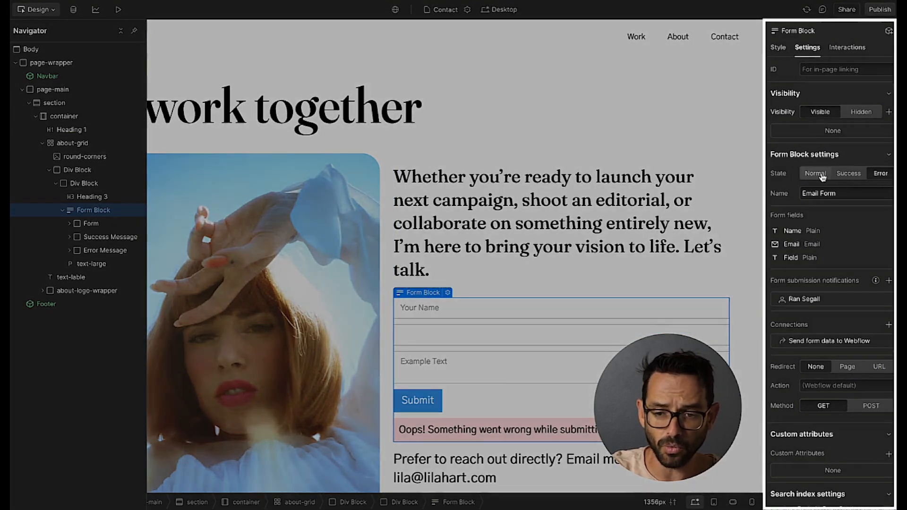
{"action": "left_click", "coordinate": [822, 175]}
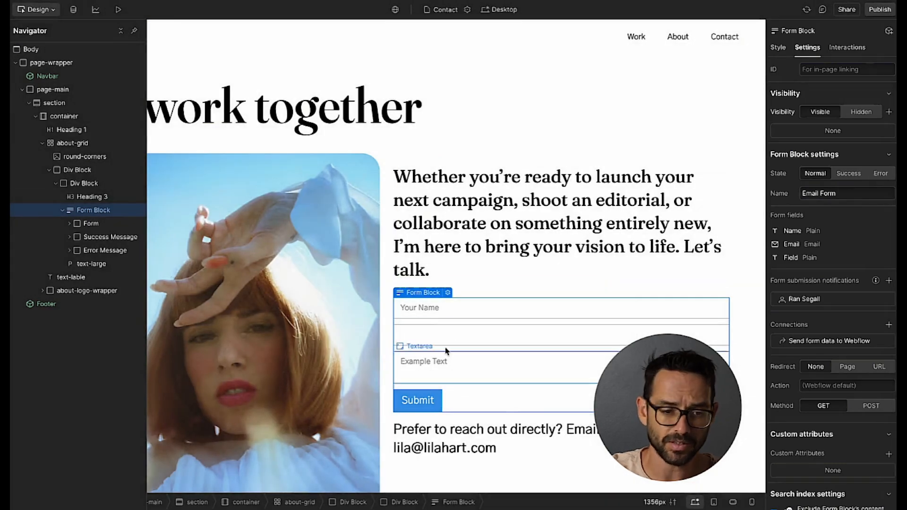
{"action": "left_click", "coordinate": [90, 224]}
Give the form the padding-small, bg-color-peach and round-corners classes.
{"action": "left_click", "coordinate": [69, 224]}
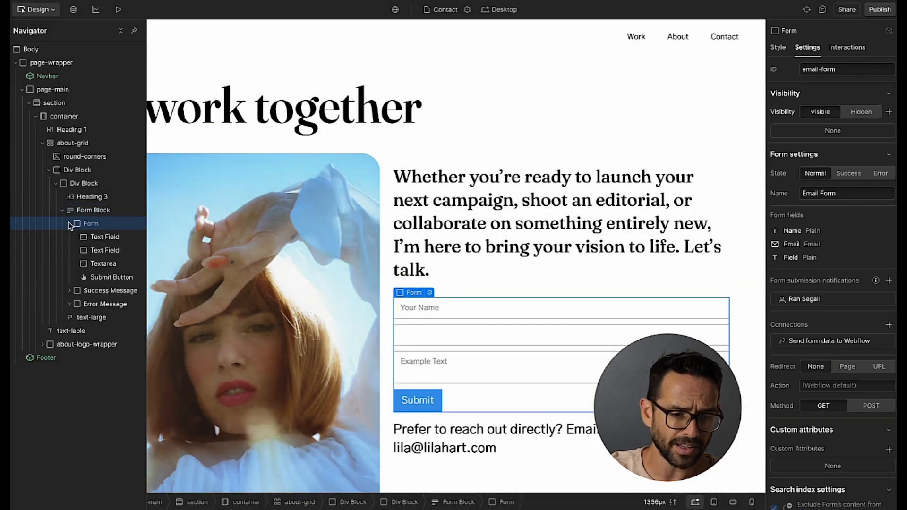
{"action": "left_click", "coordinate": [779, 47]}
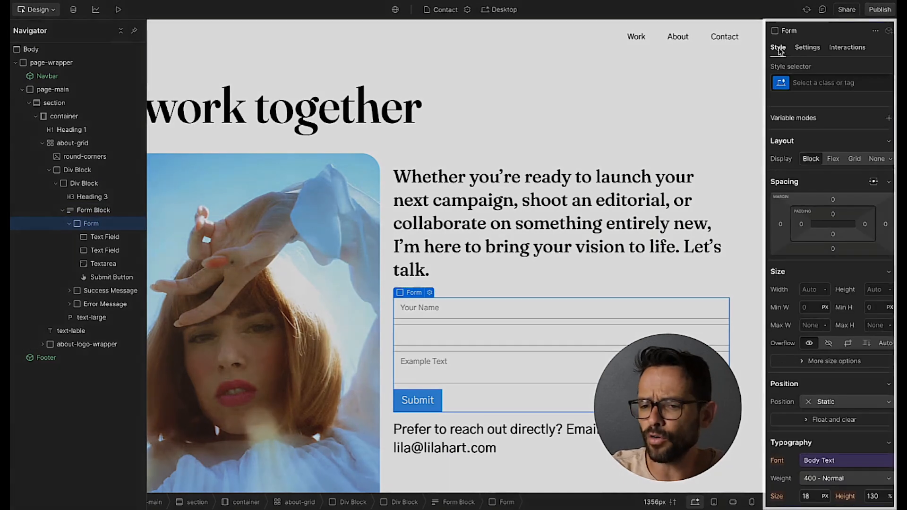
{"action": "left_click", "coordinate": [830, 83]}
{"action": "type", "text": "padd"}
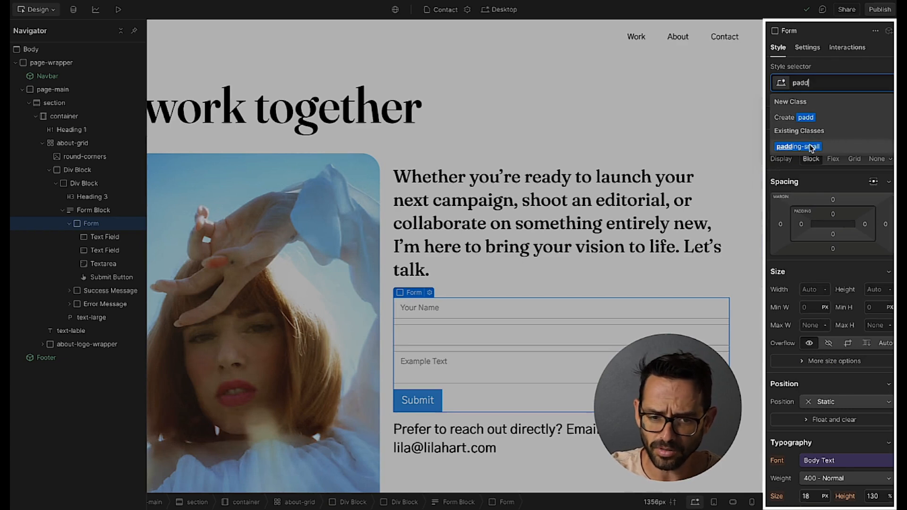
{"action": "left_click", "coordinate": [812, 147]}
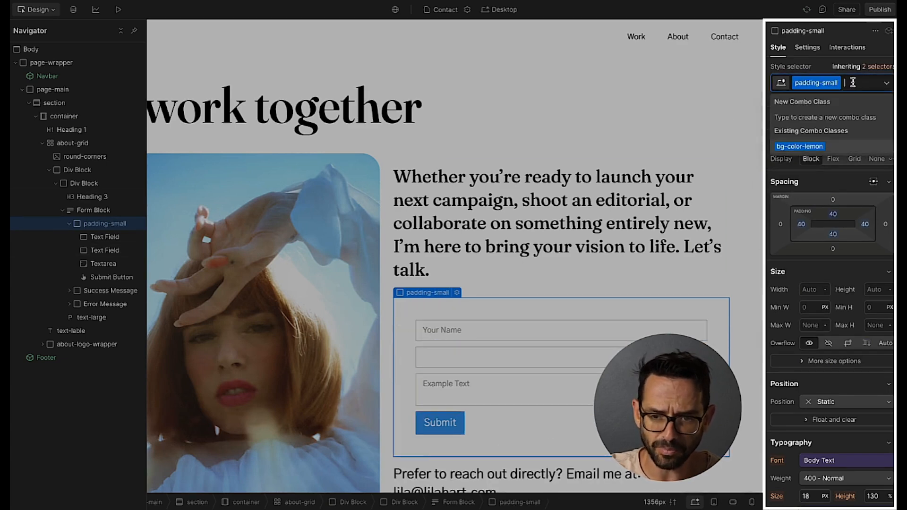
{"action": "left_click", "coordinate": [798, 176]}
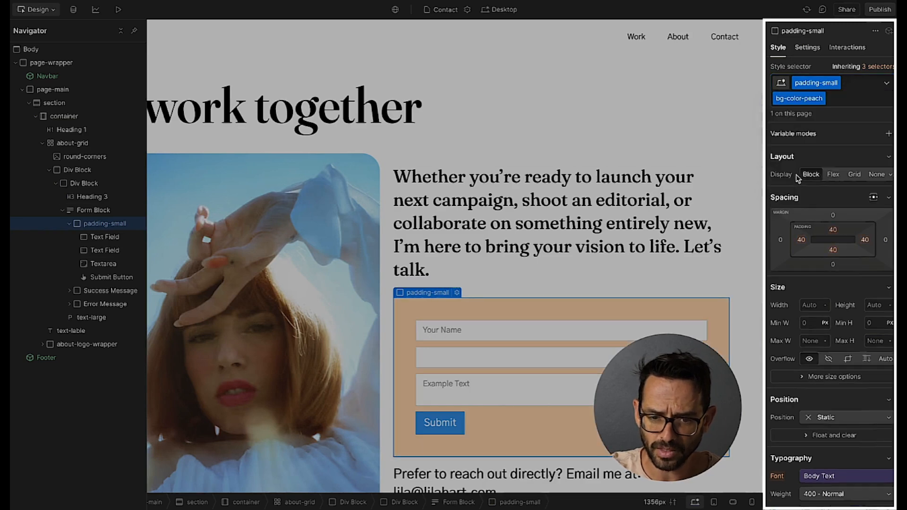
{"action": "left_click", "coordinate": [832, 97]}
{"action": "type", "text": "roun"}
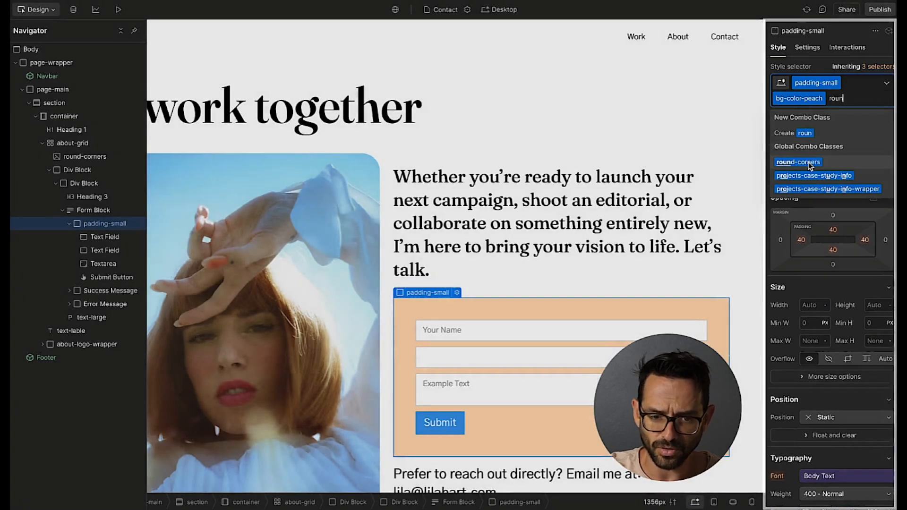
{"action": "left_click", "coordinate": [798, 163]}
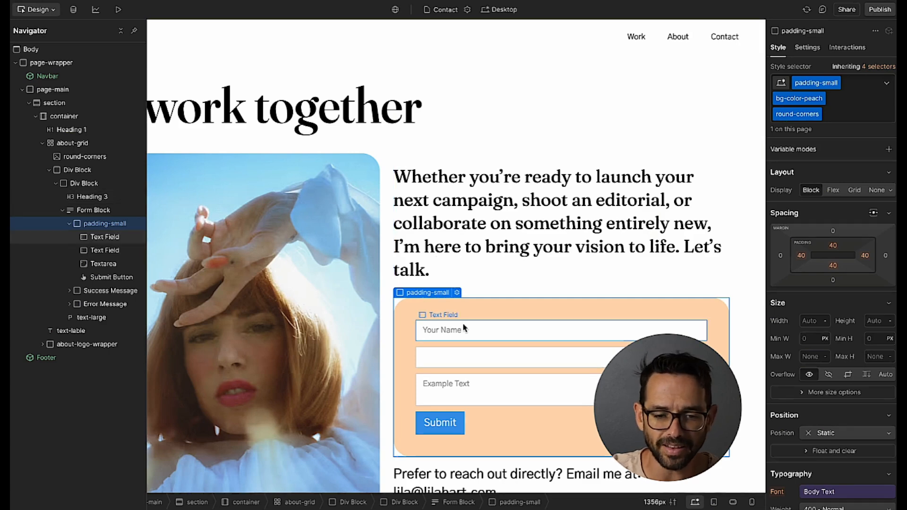
Set the email field's placeholder to 'Your Email'.
{"action": "double_click", "coordinate": [466, 362]}
{"action": "left_click", "coordinate": [465, 284]}
{"action": "type", "text": "Your Email"}
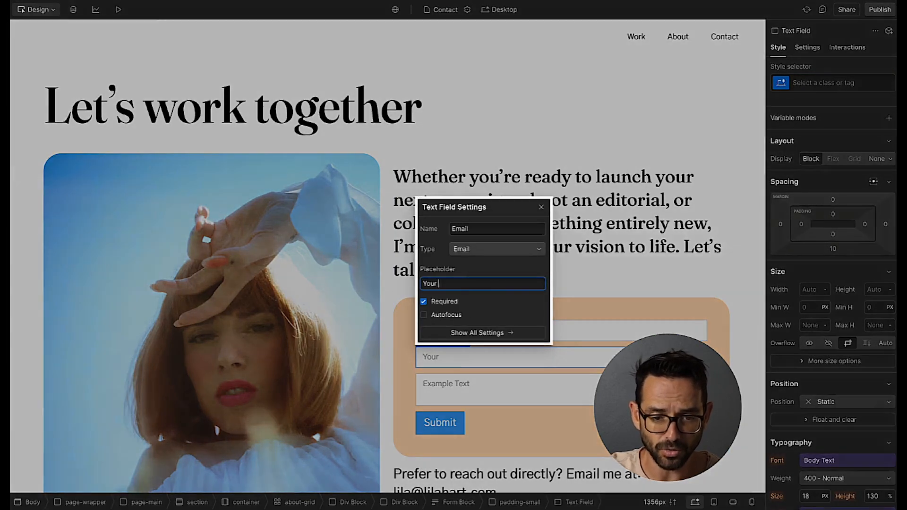
{"action": "key", "text": "Escape"}
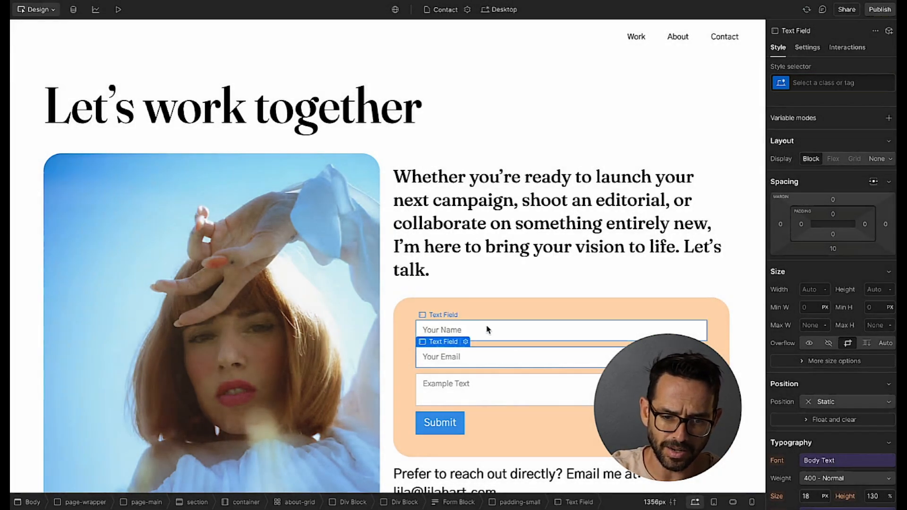
Select the Your Name field and inspect the Figma name input's 16 px padding, 8 px radius, white fill.
{"action": "left_click", "coordinate": [439, 330]}
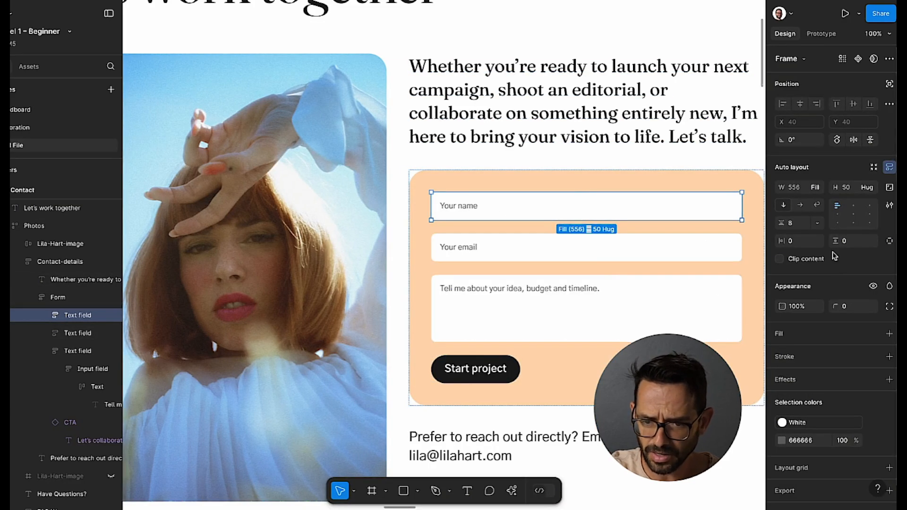
{"action": "scroll", "coordinate": [836, 295], "scroll_direction": "down", "scroll_amount": 1}
{"action": "scroll", "coordinate": [836, 295], "scroll_direction": "up", "scroll_amount": 1}
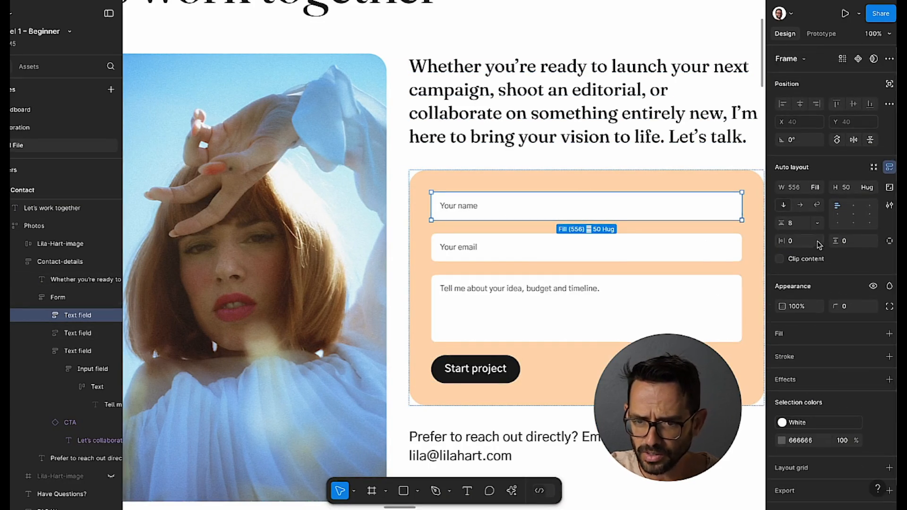
{"action": "double_click", "coordinate": [681, 205]}
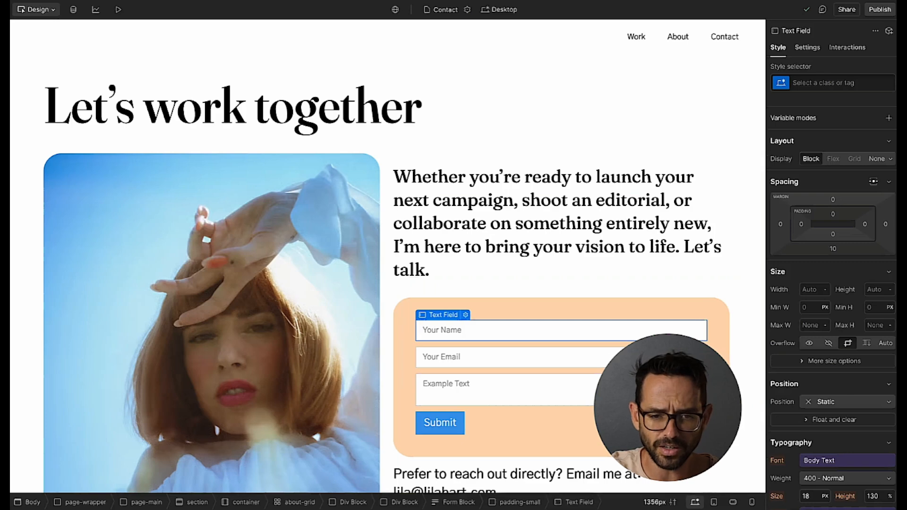
Create a form-field class on the name field and set its bottom margin to 20 px.
{"action": "left_click", "coordinate": [824, 81]}
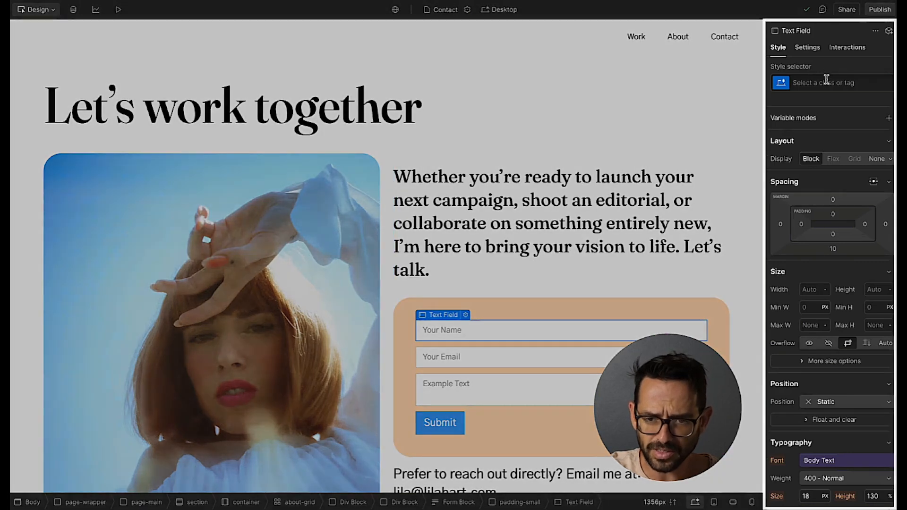
{"action": "type", "text": "form-field"}
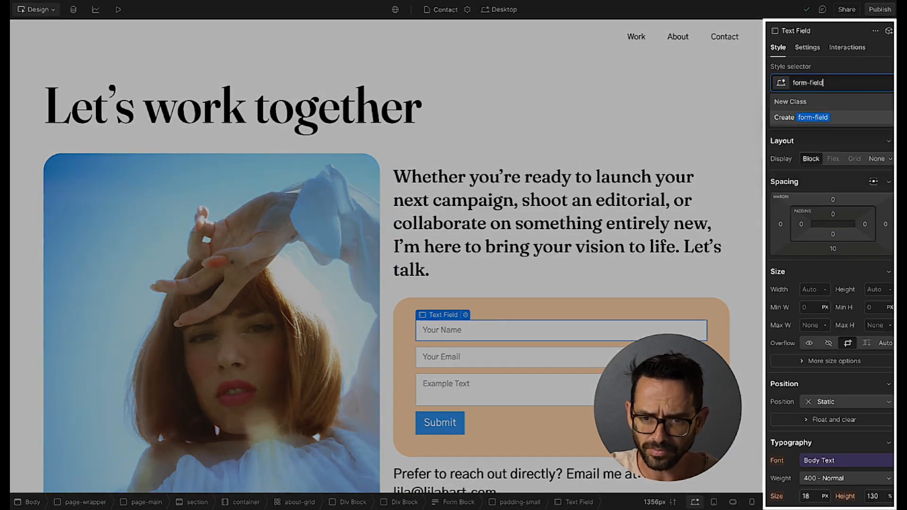
{"action": "key", "text": "Return"}
{"action": "scroll", "coordinate": [846, 236], "scroll_direction": "down", "scroll_amount": 10}
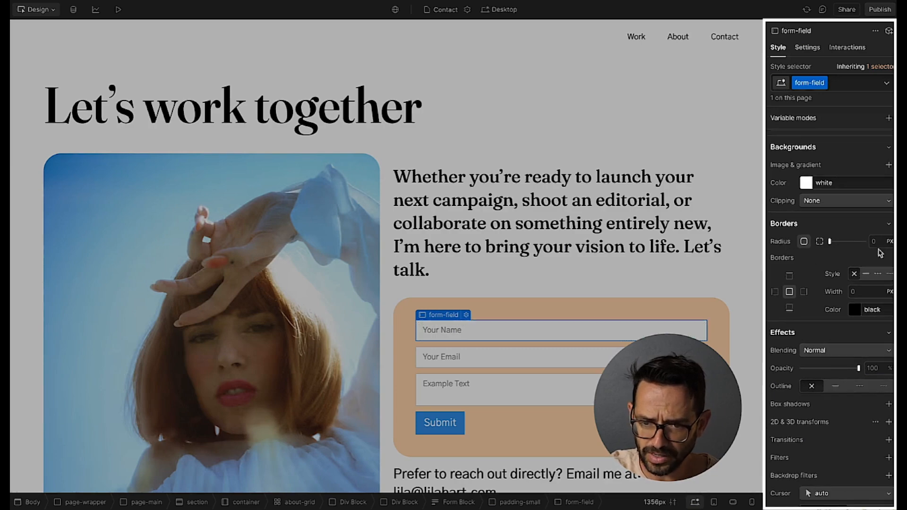
{"action": "scroll", "coordinate": [864, 270], "scroll_direction": "up", "scroll_amount": 10}
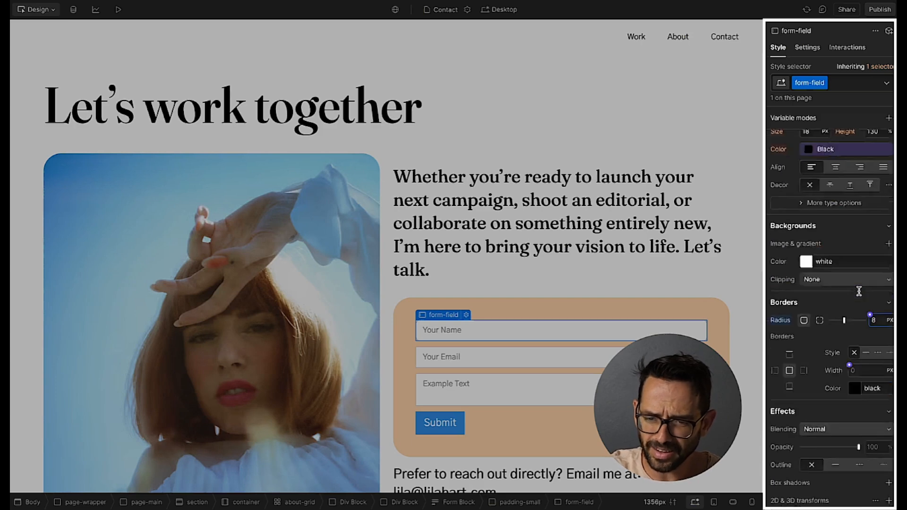
{"action": "left_click_drag", "start_coordinate": [834, 252], "coordinate": [833, 255]}
Apply the form-field class to the email field and the message textarea.
{"action": "left_click", "coordinate": [808, 81]}
{"action": "type", "text": "form"}
{"action": "left_click", "coordinate": [798, 150]}
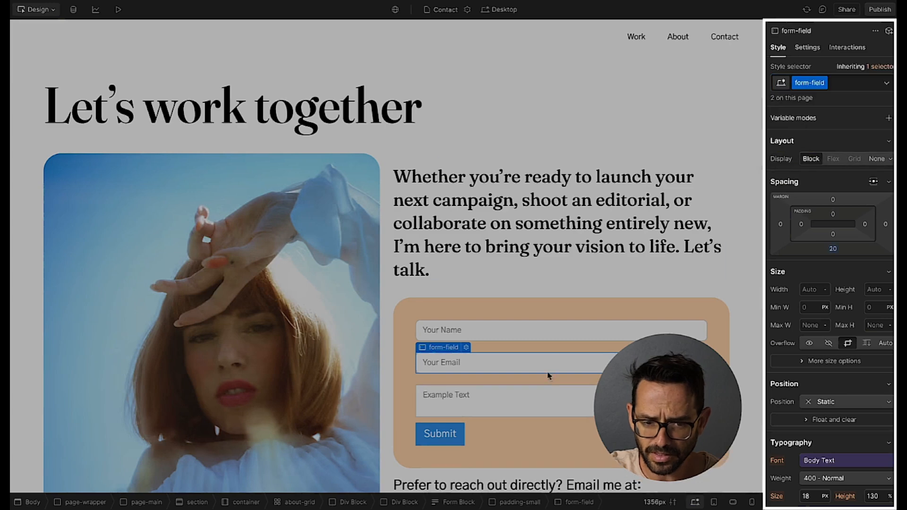
{"action": "left_click", "coordinate": [520, 397]}
{"action": "left_click", "coordinate": [832, 81]}
{"action": "type", "text": "form"}
{"action": "key", "text": "Return"}
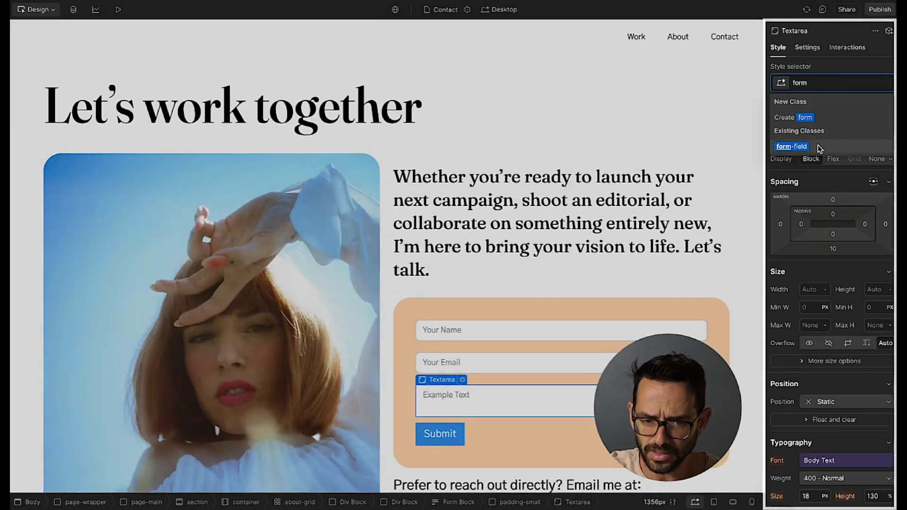
{"action": "left_click", "coordinate": [453, 442]}
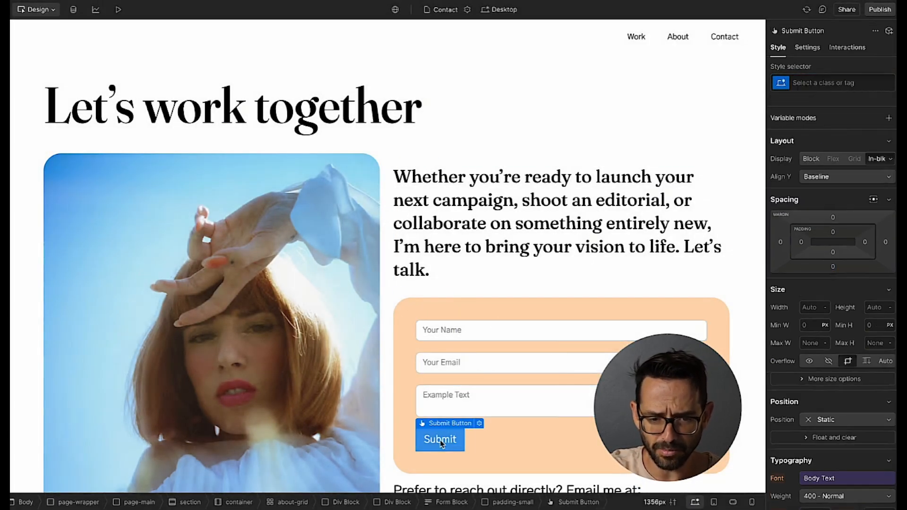
Change the submit button's label to 'Start project' in its settings.
{"action": "double_click", "coordinate": [452, 442]}
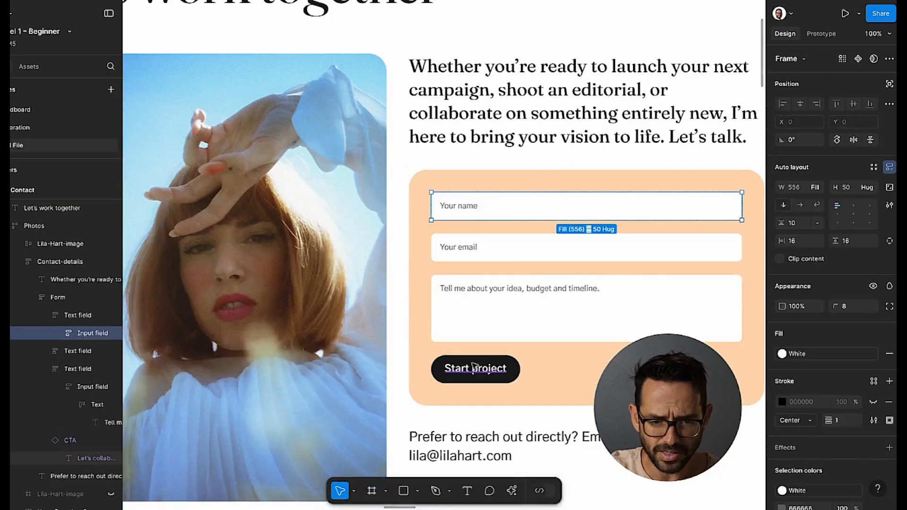
{"action": "left_click", "coordinate": [476, 369]}
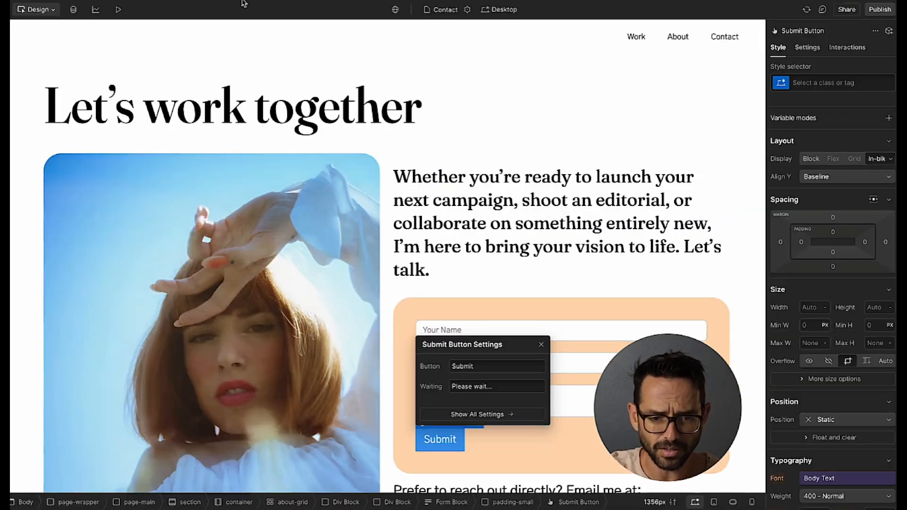
{"action": "double_click", "coordinate": [461, 366]}
{"action": "type", "text": "Start project"}
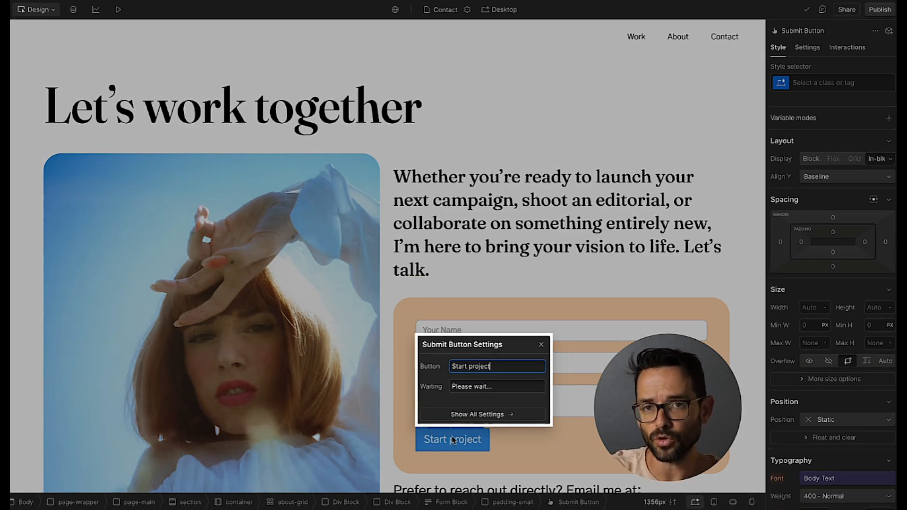
{"action": "left_click", "coordinate": [510, 386]}
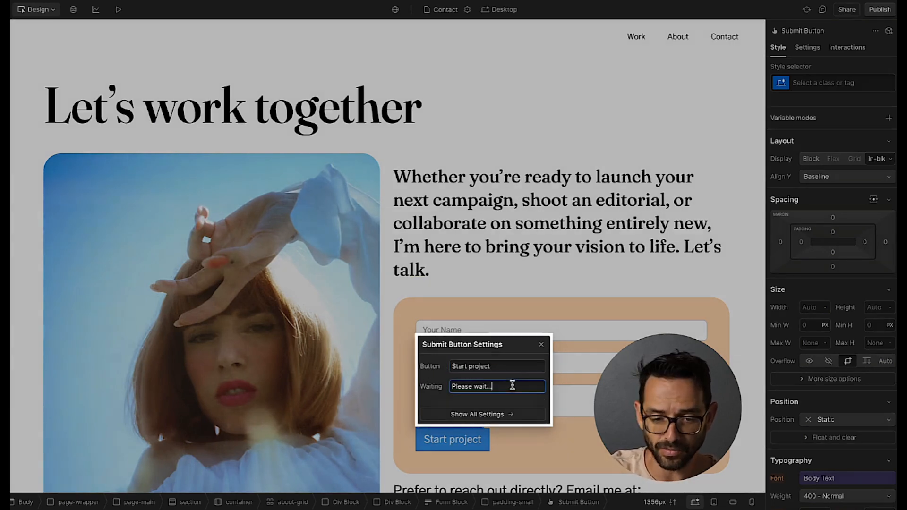
{"action": "left_click", "coordinate": [542, 346]}
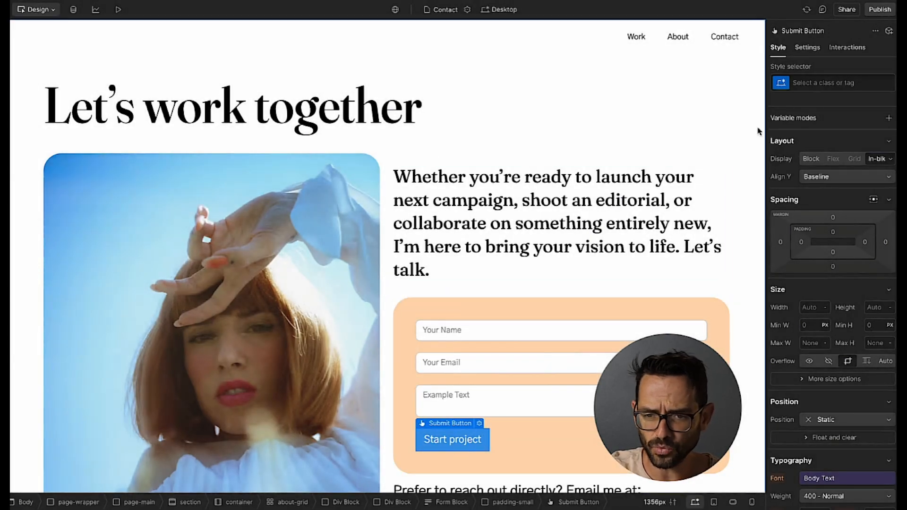
Give the submit button the button-primary class, then select the peach form block.
{"action": "left_click", "coordinate": [813, 84]}
{"action": "type", "text": "buto"}
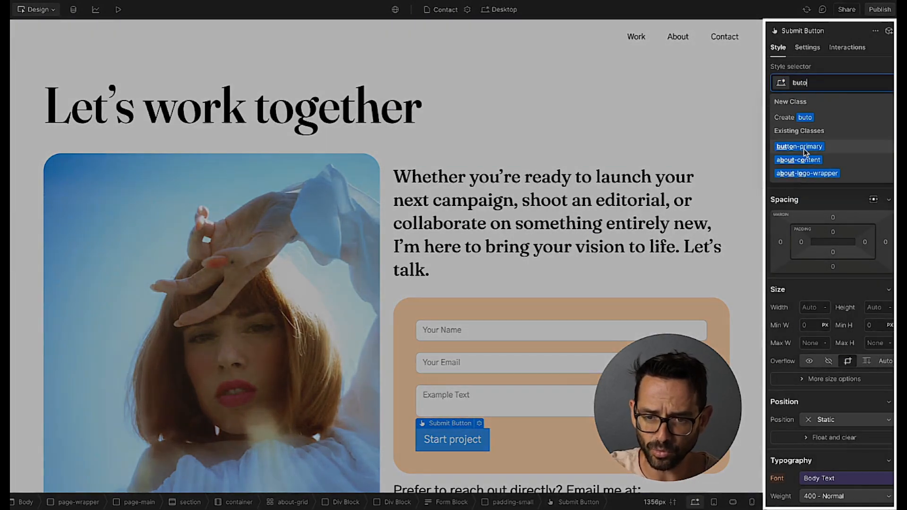
{"action": "left_click", "coordinate": [806, 150]}
{"action": "left_click", "coordinate": [520, 305]}
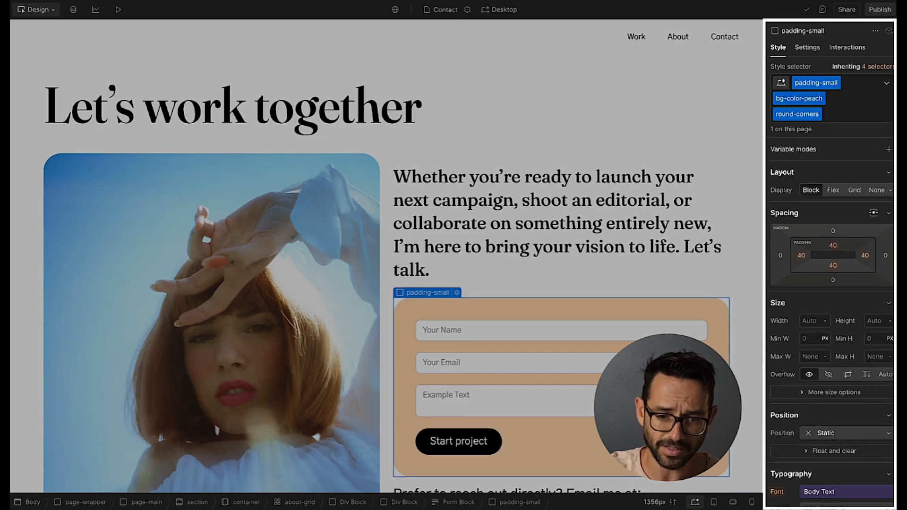
{"action": "scroll", "coordinate": [387, 260], "scroll_direction": "down", "scroll_amount": 1}
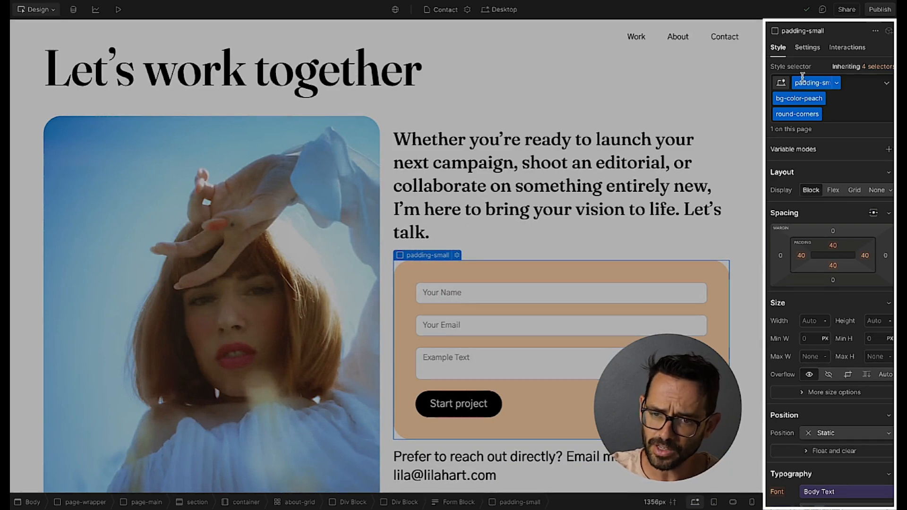
Rename the form from 'Email Form' to 'Contact Page Form' in its settings.
{"action": "left_click", "coordinate": [817, 52]}
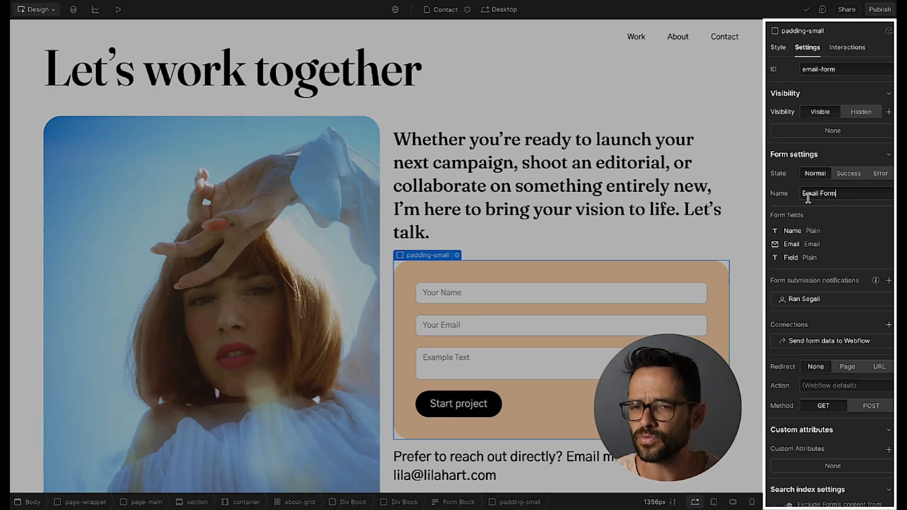
{"action": "left_click_drag", "start_coordinate": [844, 192], "coordinate": [797, 195]}
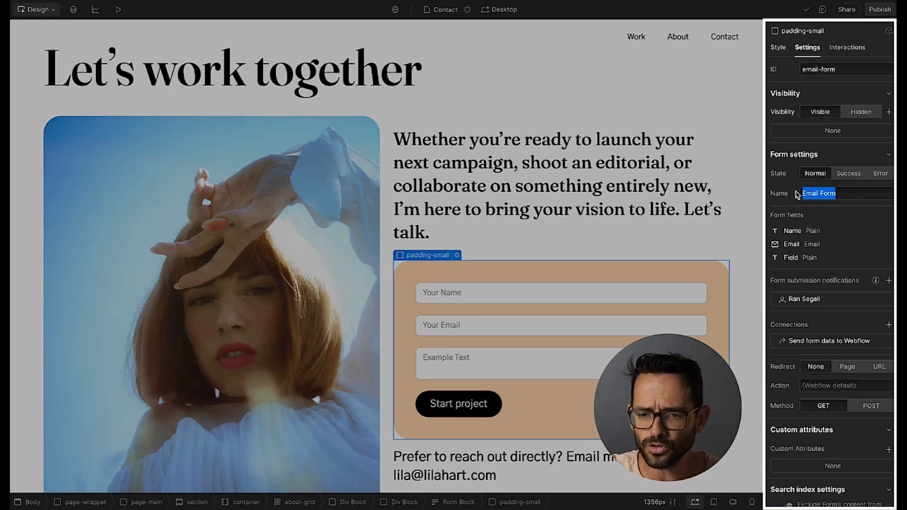
{"action": "type", "text": "Contact Page"}
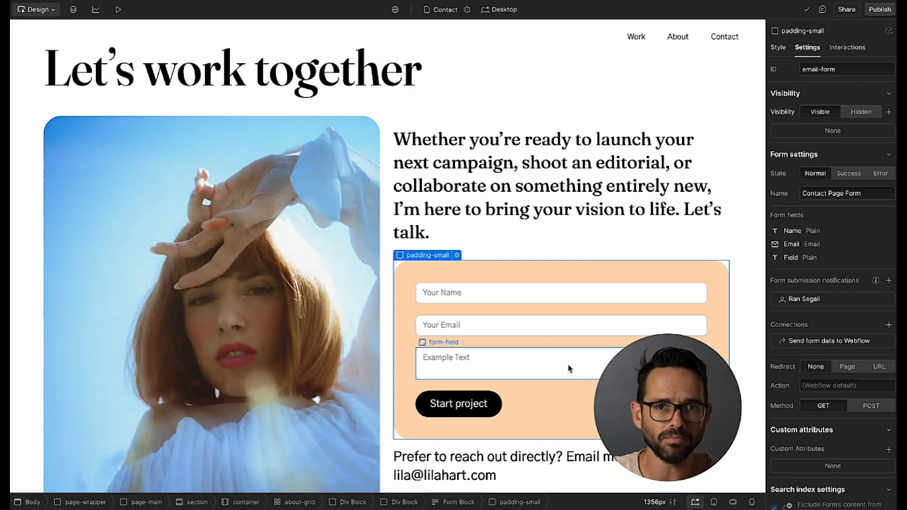
Rename the textarea field to 'Message', mark it required, and reselect the form block.
{"action": "left_click", "coordinate": [569, 369]}
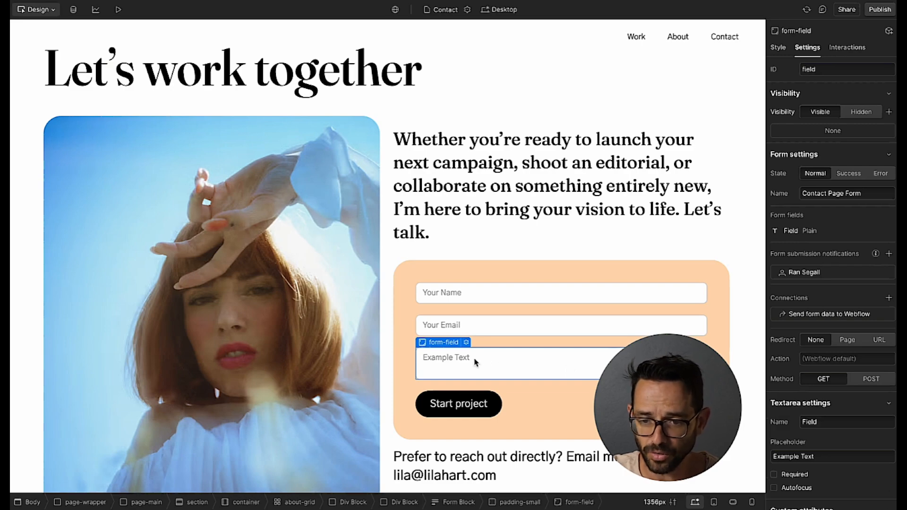
{"action": "scroll", "coordinate": [797, 307], "scroll_direction": "down", "scroll_amount": 5}
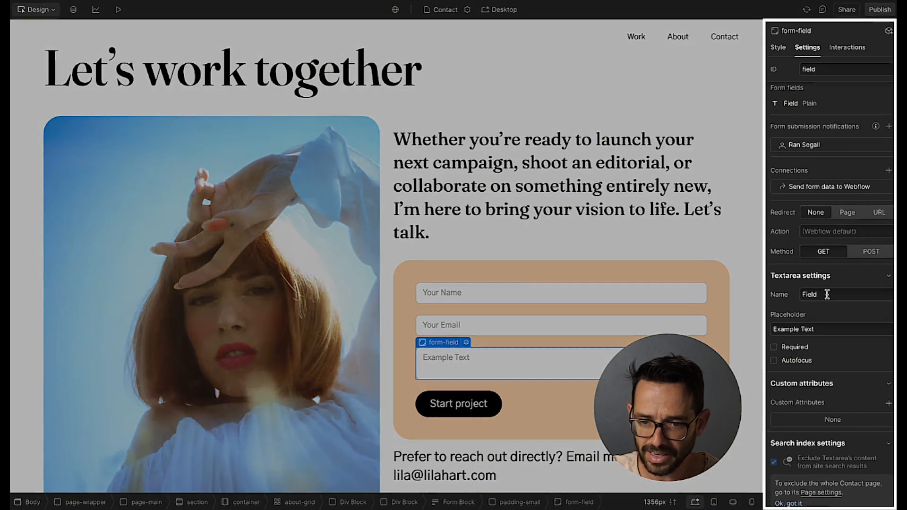
{"action": "double_click", "coordinate": [828, 294]}
{"action": "type", "text": "Message"}
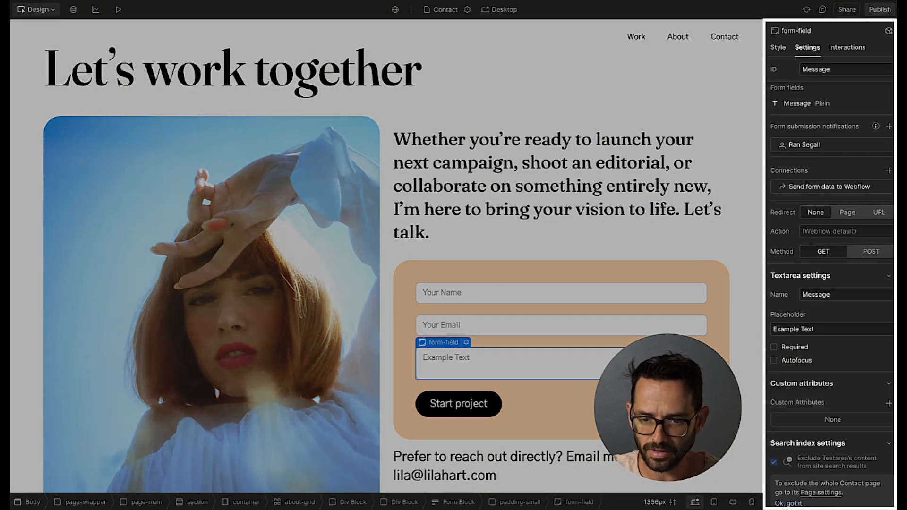
{"action": "left_click", "coordinate": [774, 348]}
{"action": "left_click", "coordinate": [716, 309]}
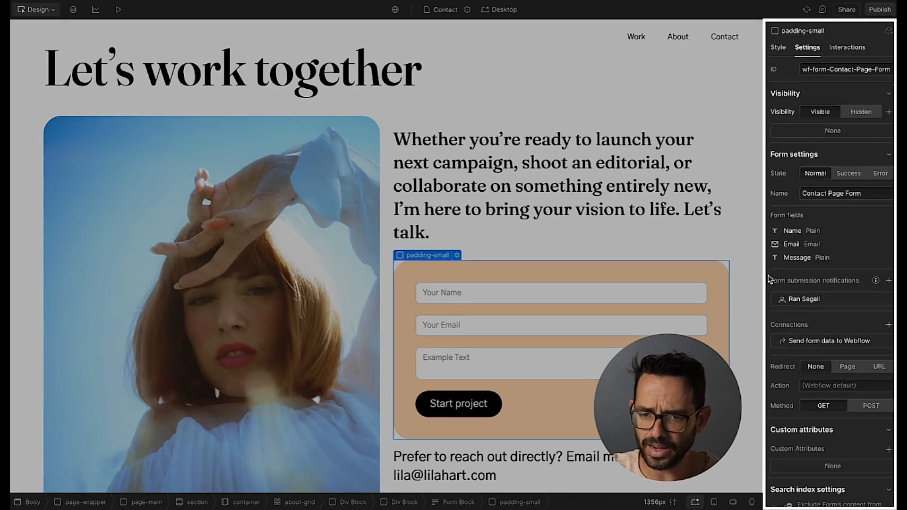
{"action": "scroll", "coordinate": [809, 246], "scroll_direction": "down", "scroll_amount": 2}
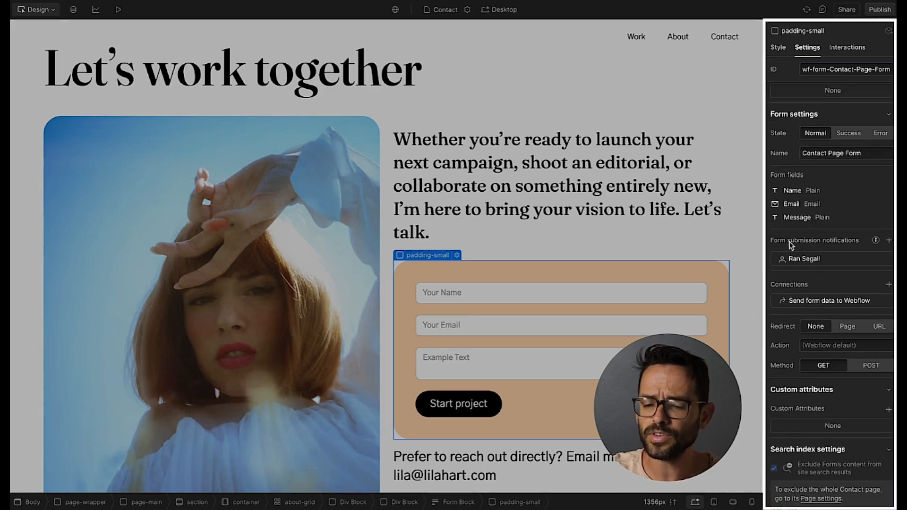
{"action": "mouse_move", "coordinate": [809, 260]}
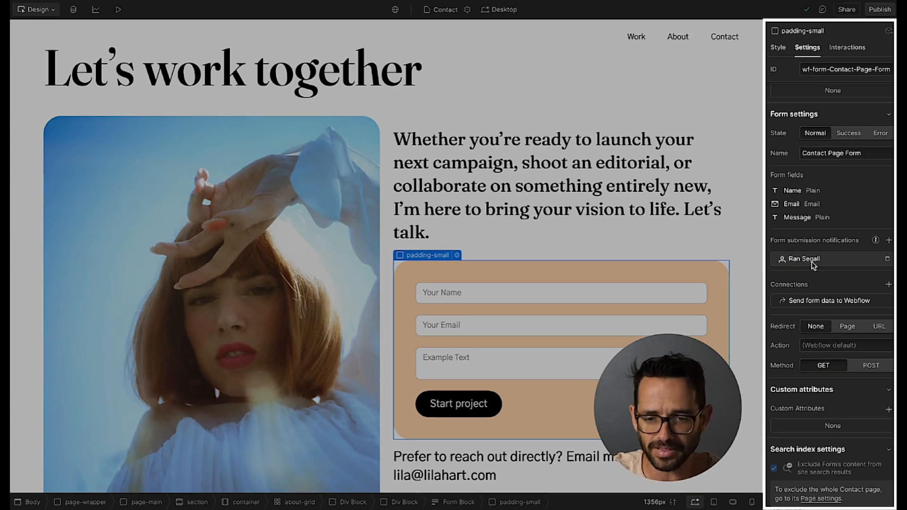
{"action": "left_click", "coordinate": [889, 240]}
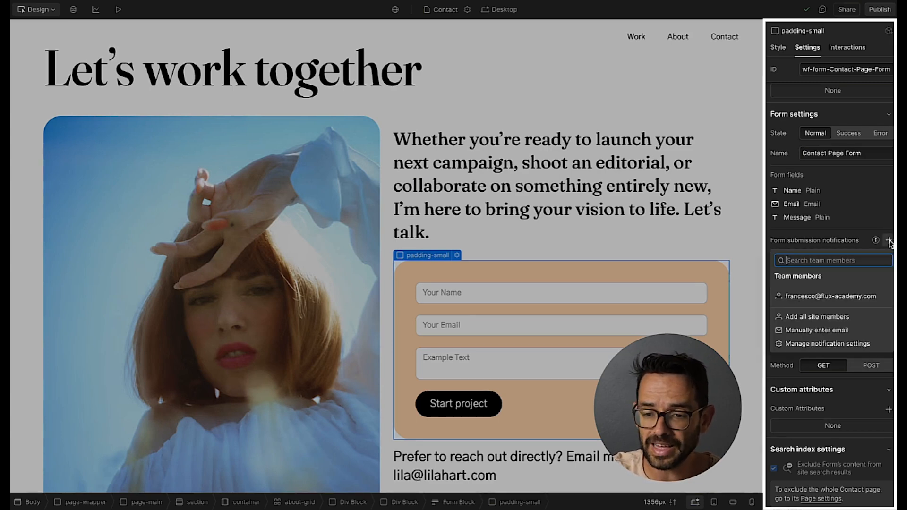
{"action": "left_click", "coordinate": [822, 319]}
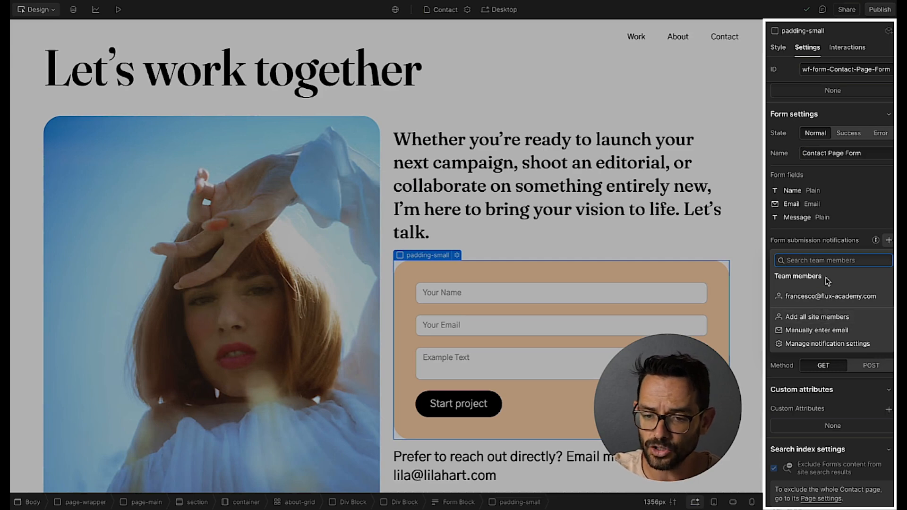
{"action": "left_click", "coordinate": [832, 241]}
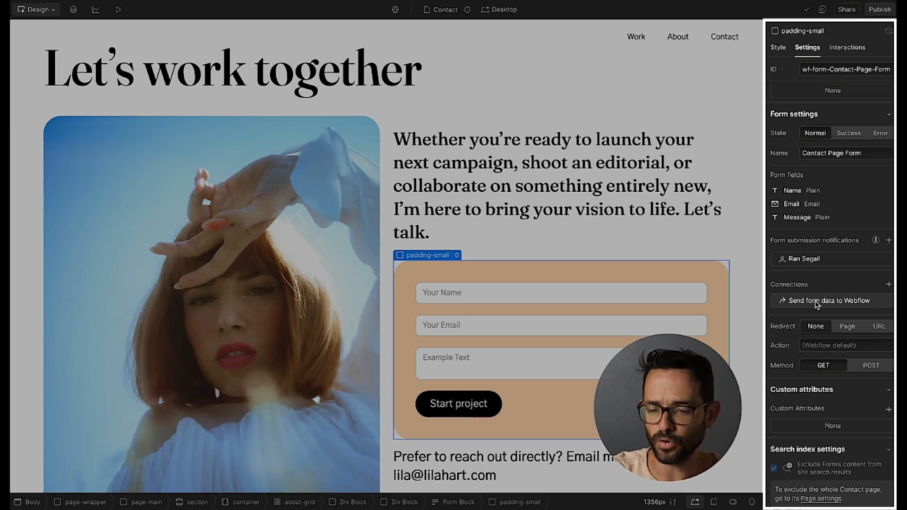
{"action": "left_click", "coordinate": [889, 285]}
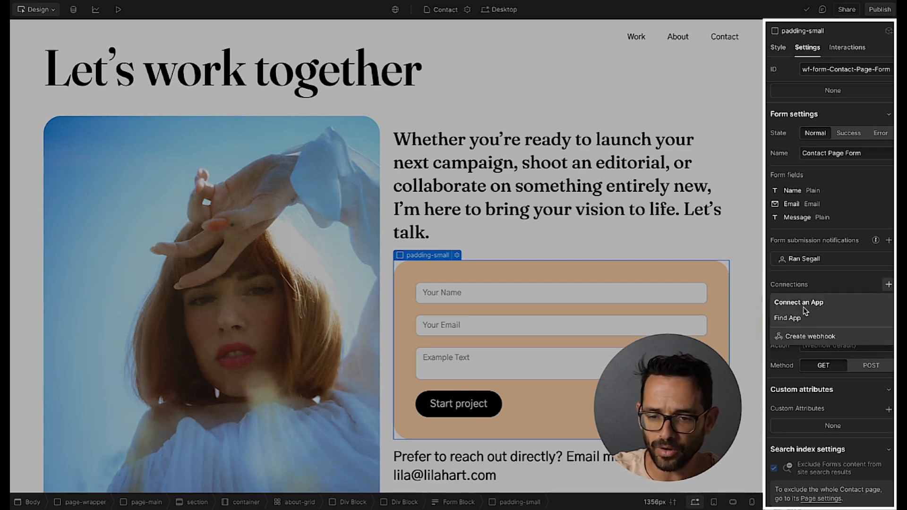
{"action": "left_click", "coordinate": [829, 287]}
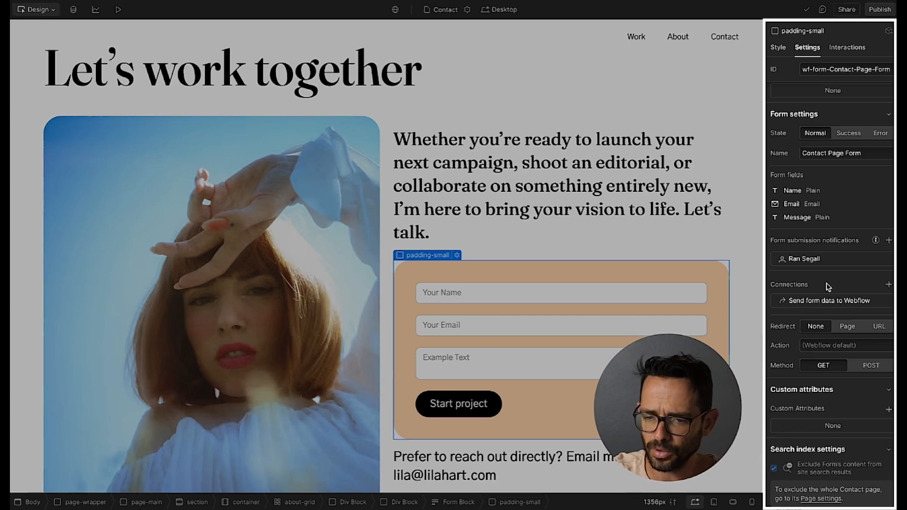
{"action": "scroll", "coordinate": [829, 286], "scroll_direction": "down", "scroll_amount": 1}
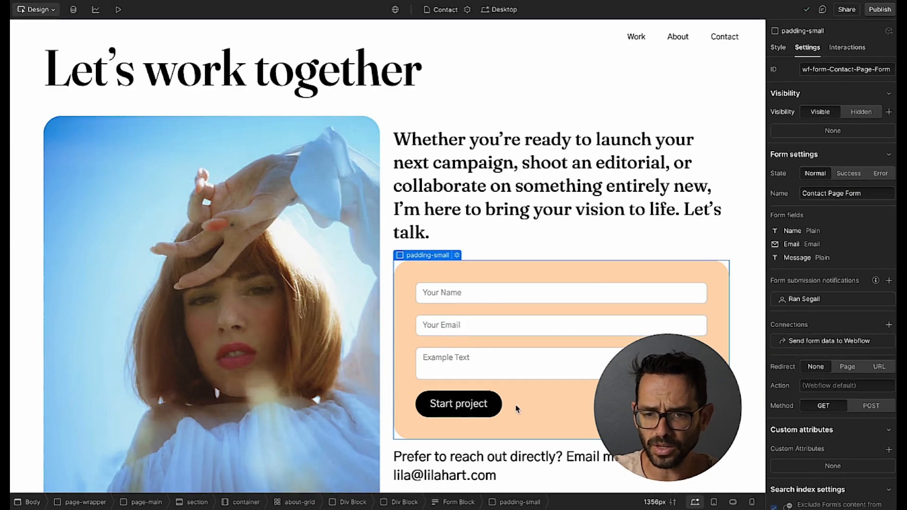
Publish the site to the staging domain and open the live staging site.
{"action": "left_click", "coordinate": [880, 9]}
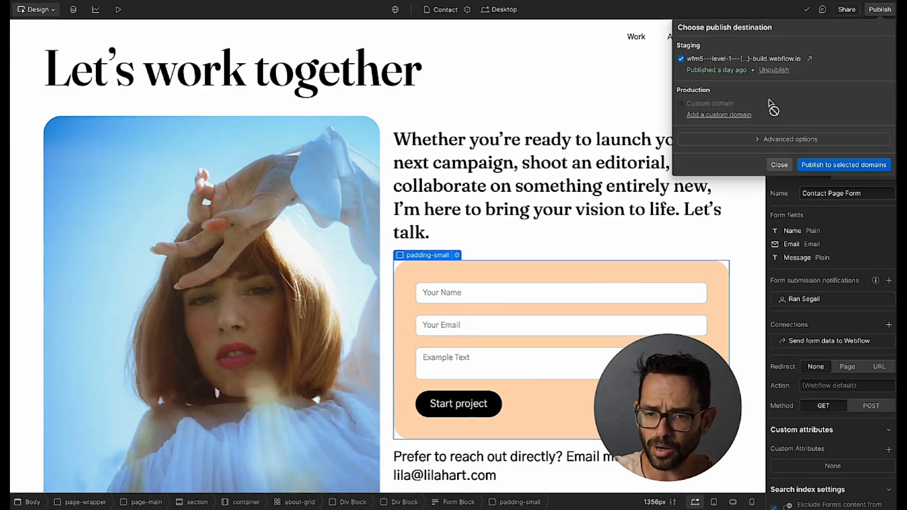
{"action": "left_click", "coordinate": [844, 165]}
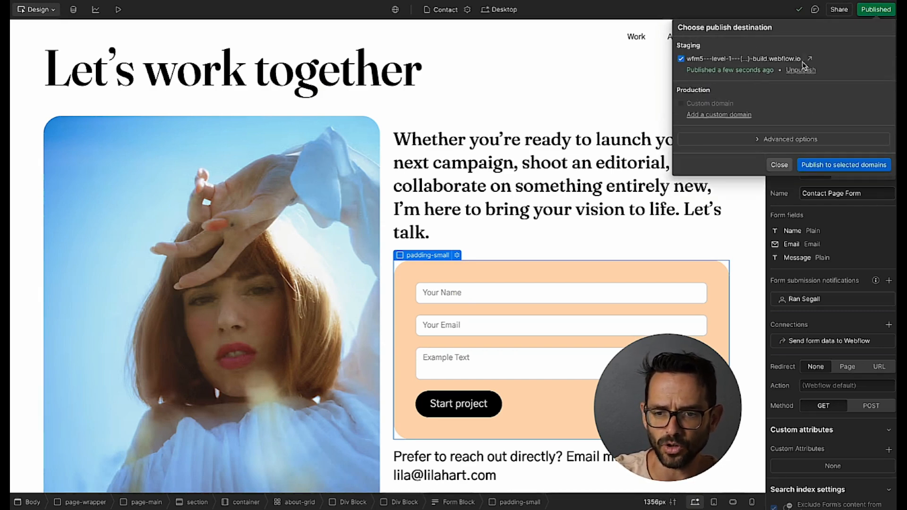
{"action": "left_click", "coordinate": [808, 58]}
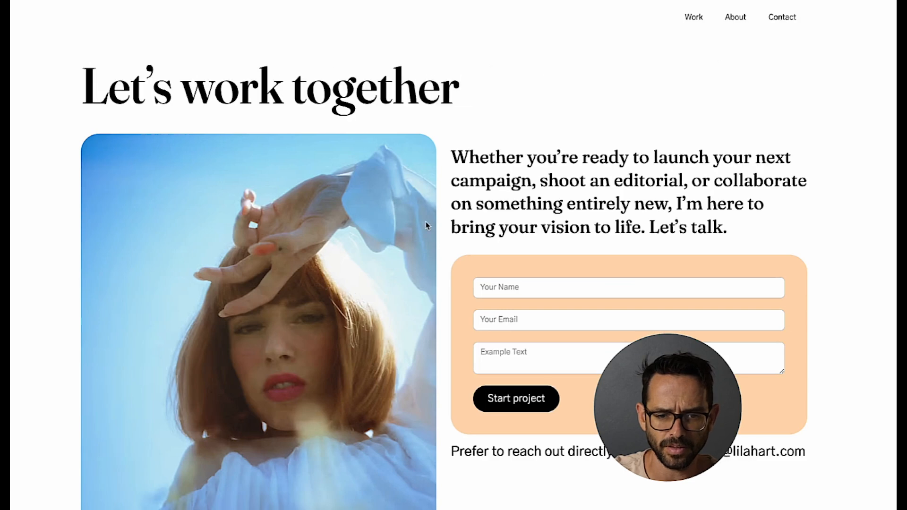
Fill in a test name, a placeholder email and 'this is my test message', then submit.
{"action": "left_click", "coordinate": [502, 285]}
{"action": "type", "text": "Ran Testing Form"}
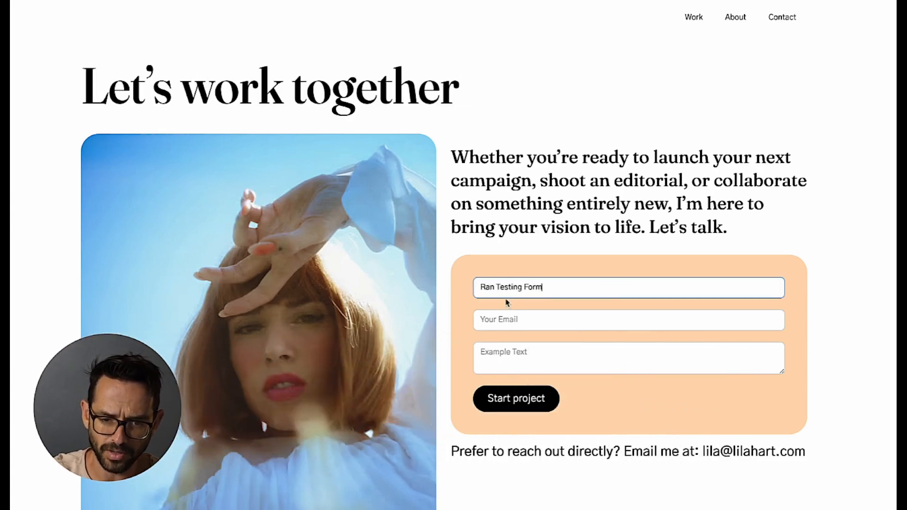
{"action": "left_click", "coordinate": [499, 321]}
{"action": "type", "text": "blagkjhg"}
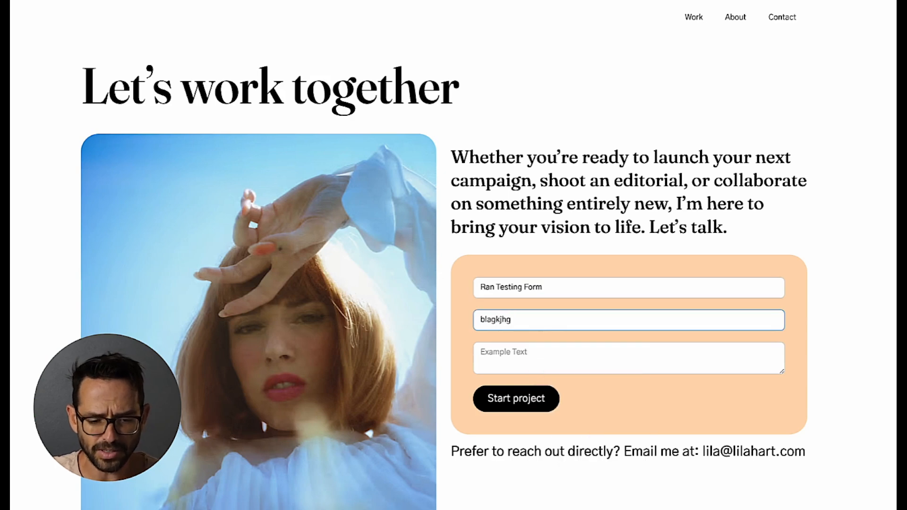
{"action": "left_click", "coordinate": [513, 353]}
{"action": "type", "text": "this is my test message"}
{"action": "left_click", "coordinate": [514, 399]}
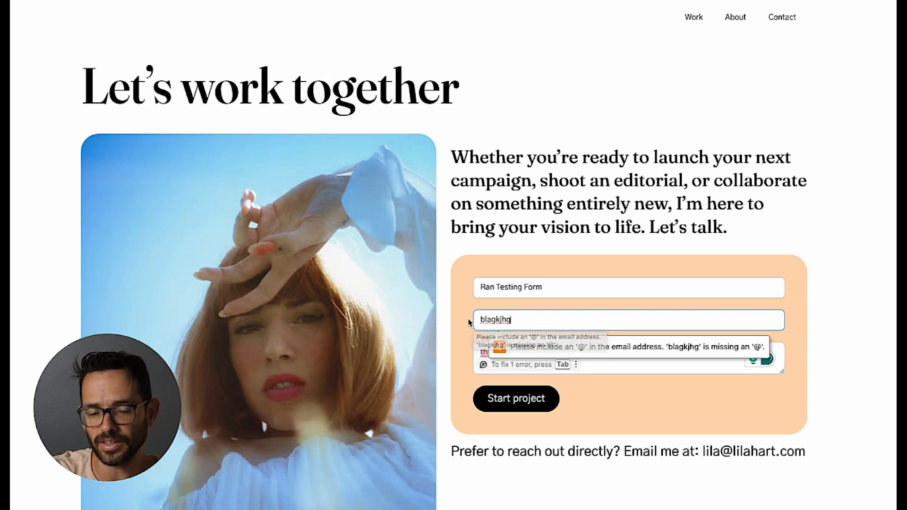
Replace the invalid email with a valid Gmail address and resubmit to get the thank-you message.
{"action": "double_click", "coordinate": [531, 322]}
{"action": "left_click", "coordinate": [522, 403]}
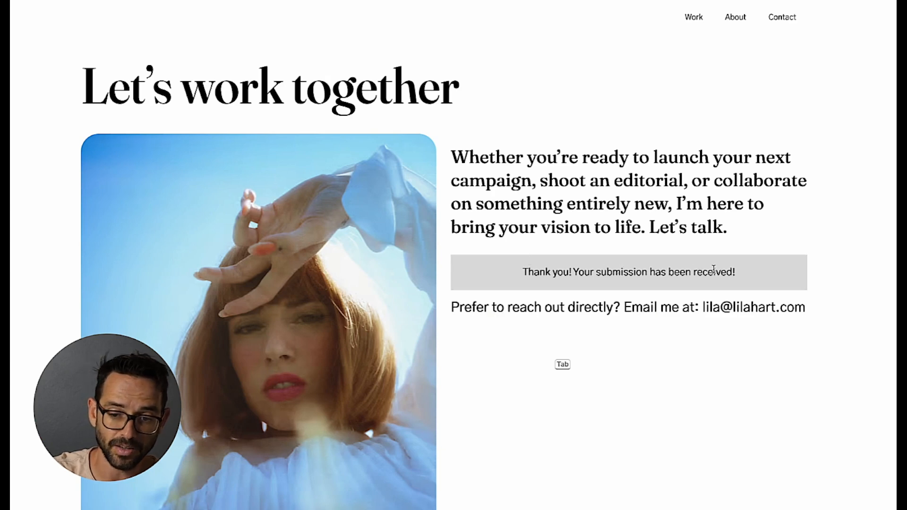
{"action": "left_click_drag", "start_coordinate": [713, 269], "coordinate": [582, 269]}
{"action": "left_click", "coordinate": [533, 268]}
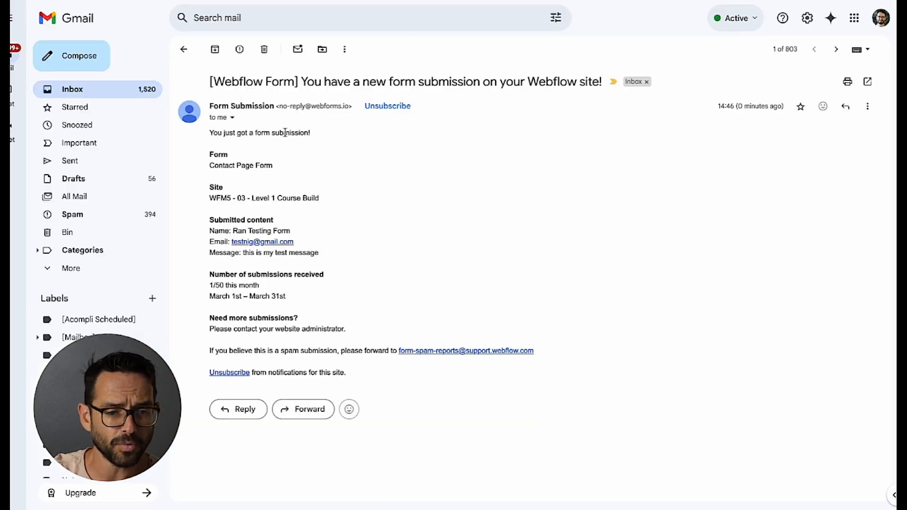
Check the notification's subject, form name 'Contact Page Form' and site 'WFM5 - 03 - Level 1 Course Build'.
{"action": "left_click_drag", "start_coordinate": [220, 85], "coordinate": [285, 84]}
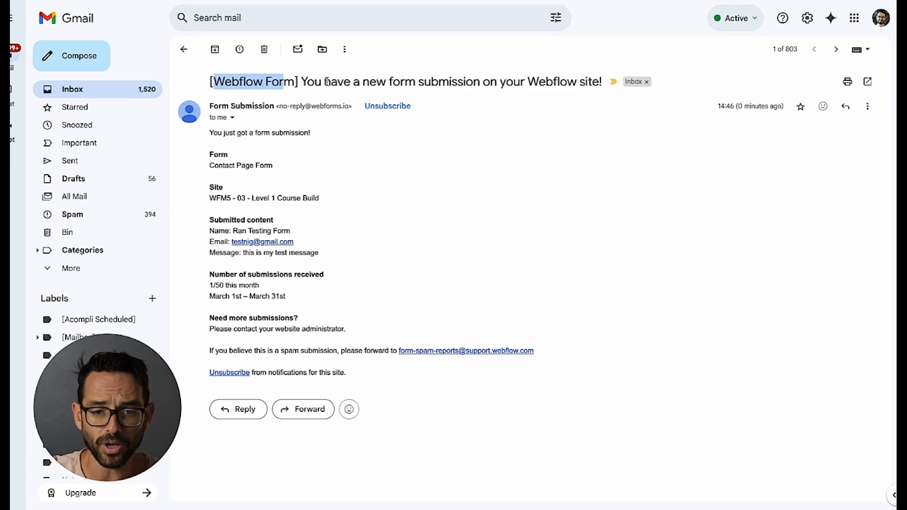
{"action": "left_click_drag", "start_coordinate": [210, 165], "coordinate": [281, 168]}
{"action": "left_click", "coordinate": [276, 171]}
{"action": "mouse_move", "coordinate": [211, 197]}
{"action": "left_mouse_down"}
{"action": "mouse_move", "coordinate": [317, 198]}
{"action": "mouse_move", "coordinate": [225, 198]}
{"action": "left_mouse_up"}
{"action": "triple_click", "coordinate": [223, 198]}
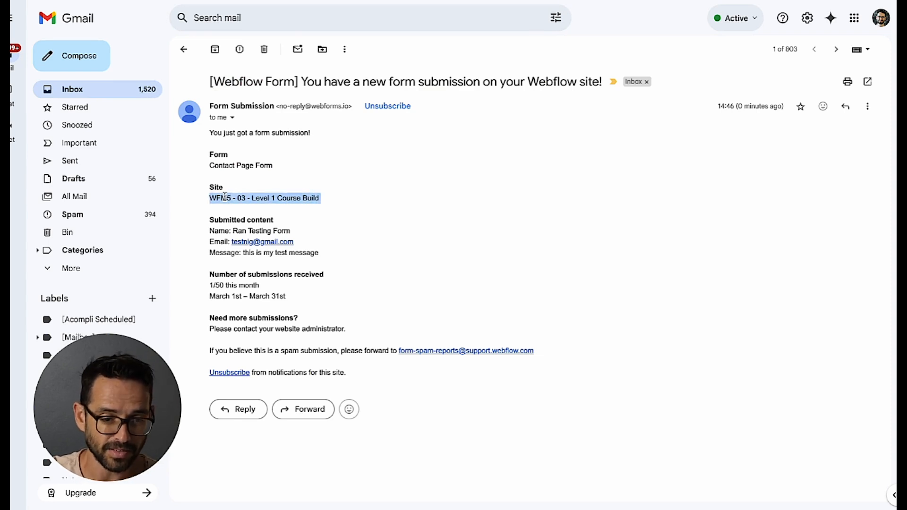
{"action": "left_click", "coordinate": [225, 198]}
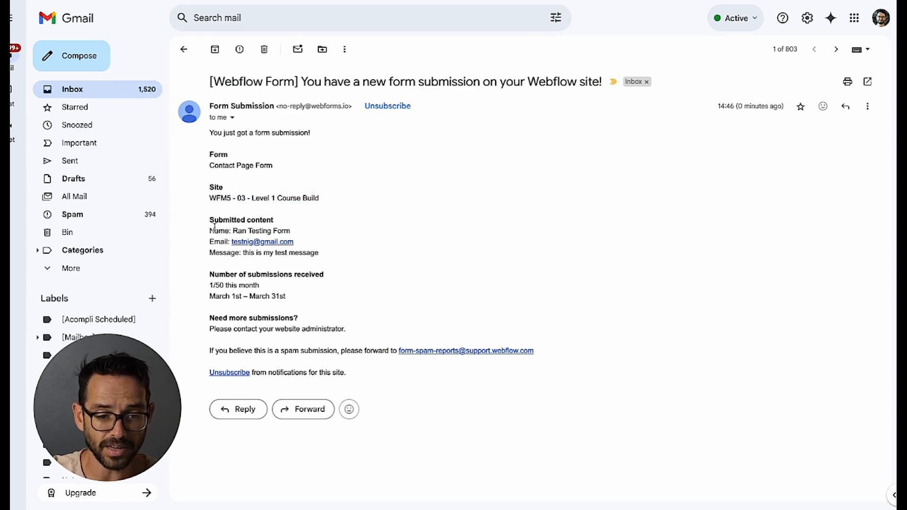
Review the submitted Name, Email and Message values, including the test message.
{"action": "left_click_drag", "start_coordinate": [232, 231], "coordinate": [286, 228]}
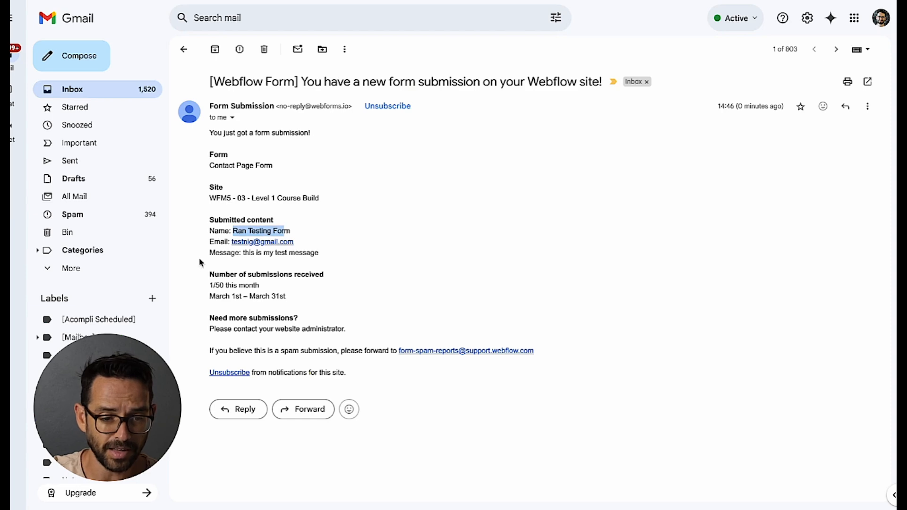
{"action": "left_click_drag", "start_coordinate": [245, 253], "coordinate": [324, 255]}
{"action": "left_click", "coordinate": [331, 255]}
{"action": "double_click", "coordinate": [216, 235]}
{"action": "double_click", "coordinate": [215, 242]}
{"action": "double_click", "coordinate": [215, 251]}
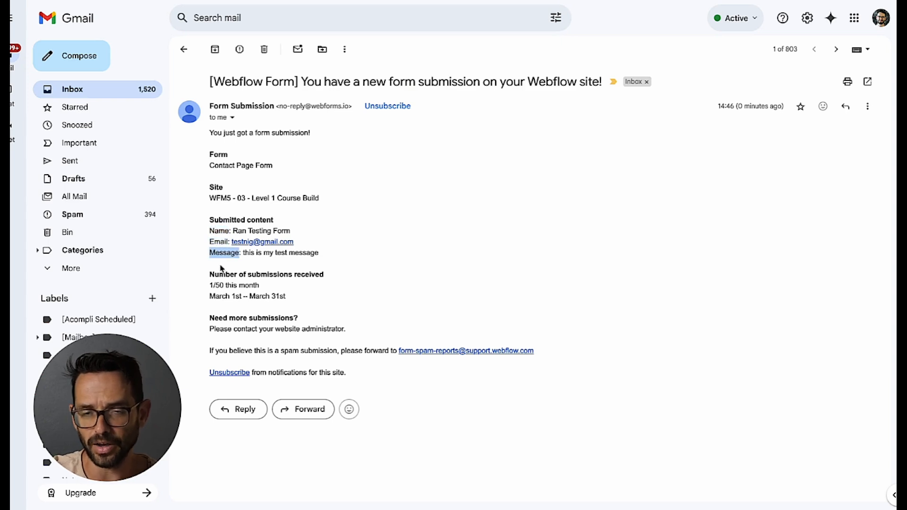
{"action": "left_click", "coordinate": [287, 255]}
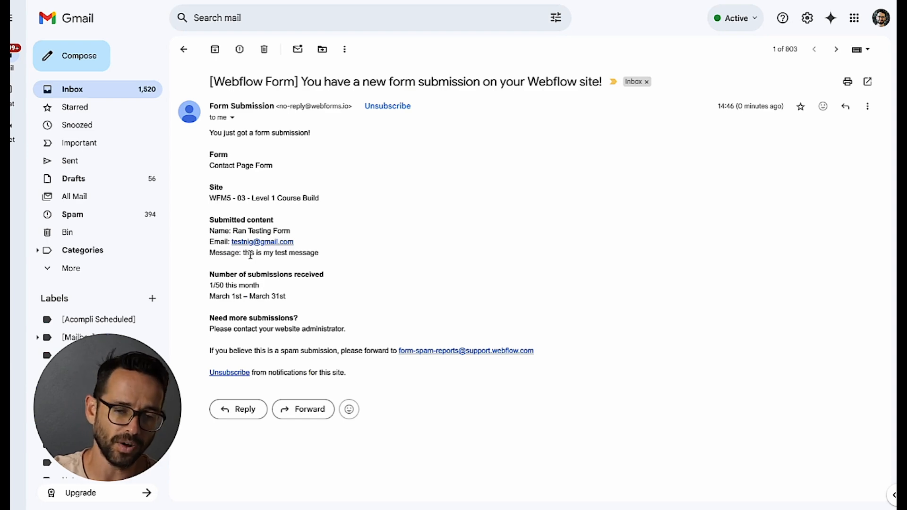